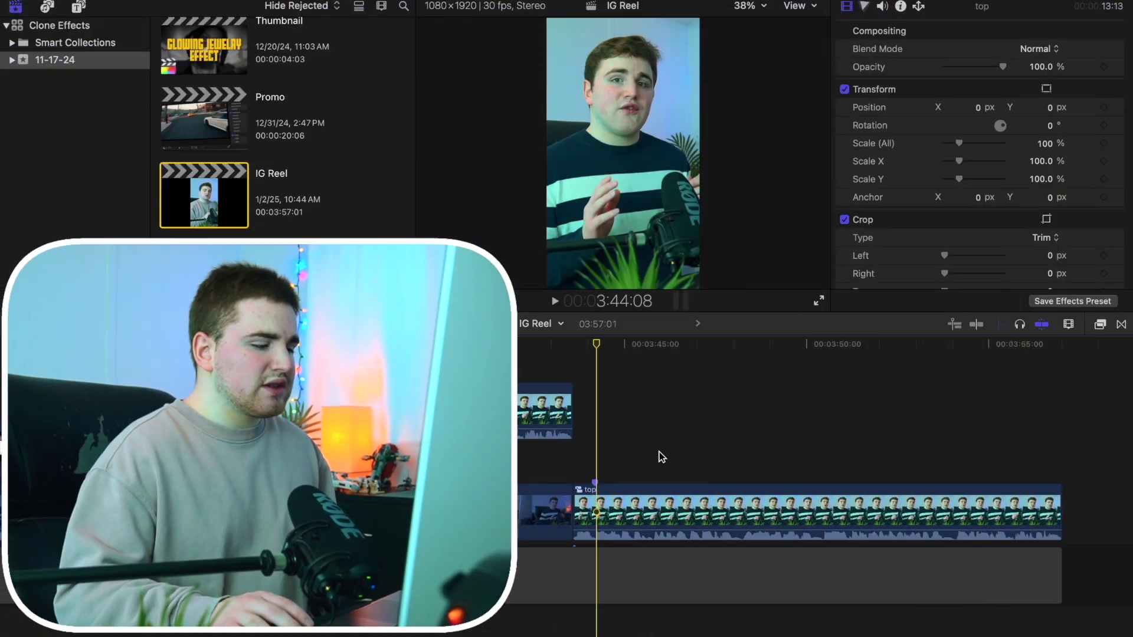
Duplicate the top speaker clip onto a lane directly above it
{"action": "left_click", "coordinate": [664, 453]}
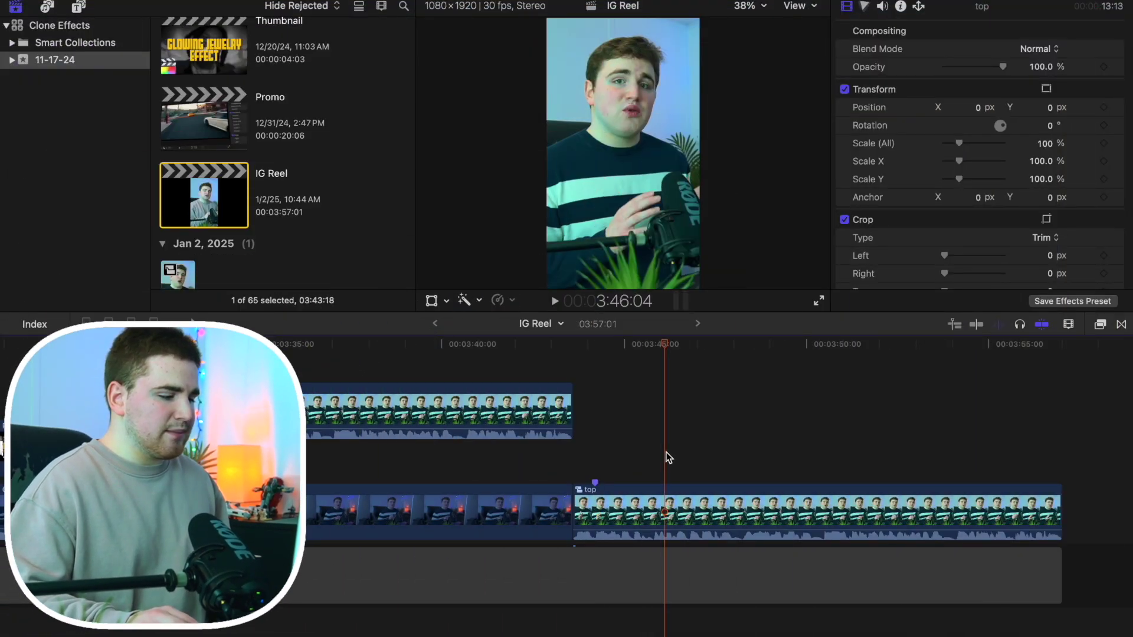
{"action": "left_click_drag", "start_coordinate": [666, 354], "coordinate": [714, 361]}
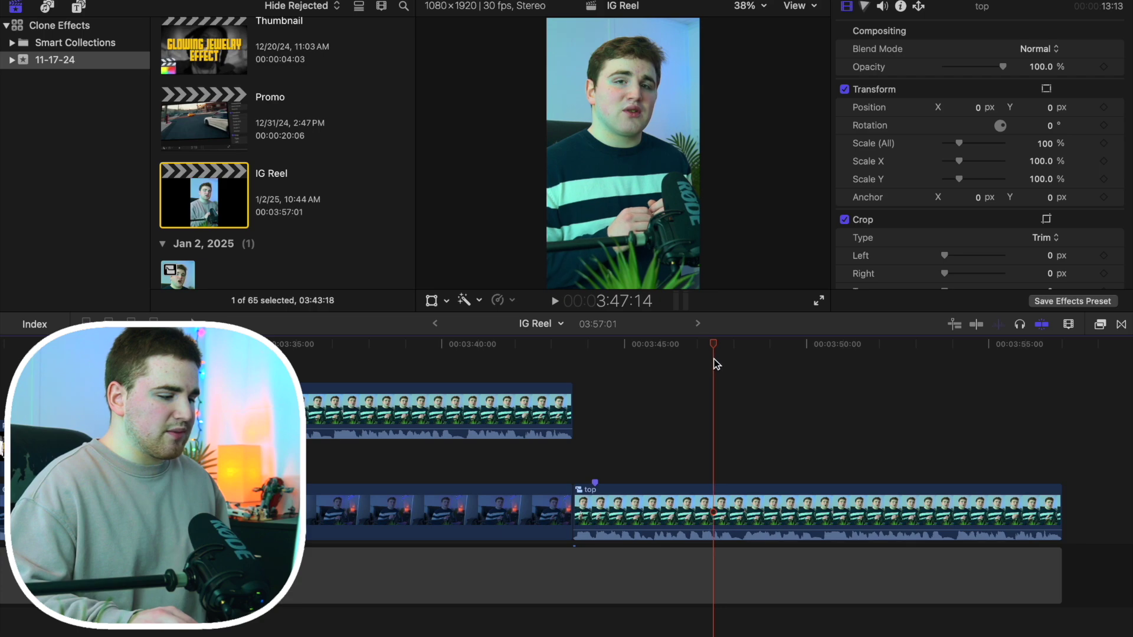
{"action": "left_click", "coordinate": [719, 505]}
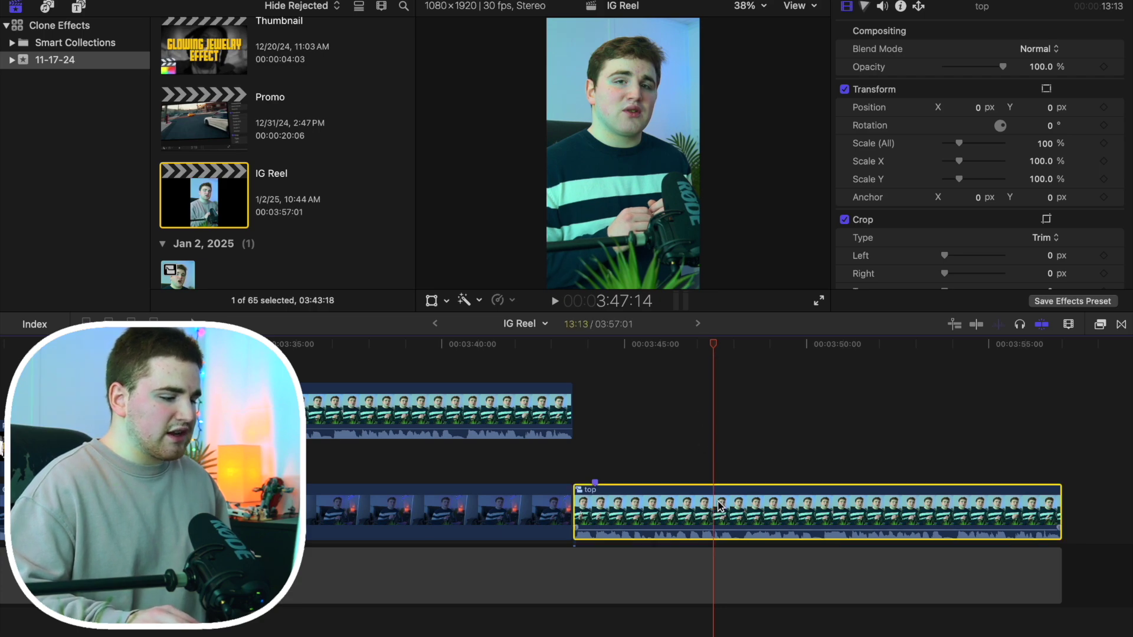
{"action": "left_click_drag", "start_coordinate": [719, 505], "coordinate": [718, 479]}
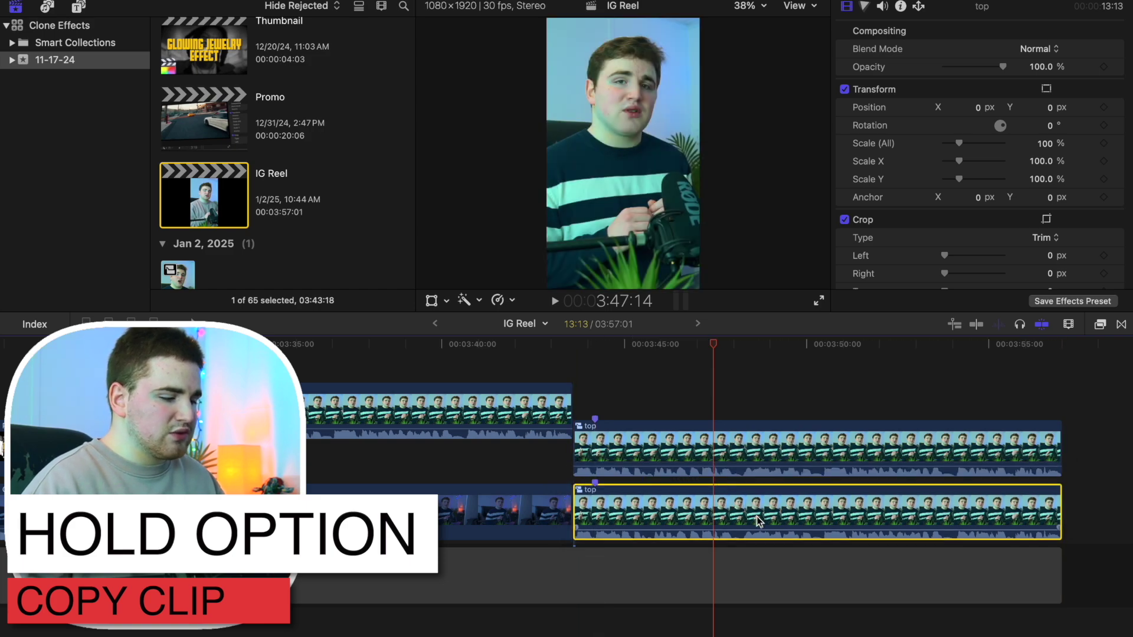
Silence the lower copy's audio to -∞ dB and scrub through the upper copy
{"action": "left_click_drag", "start_coordinate": [757, 533], "coordinate": [758, 548]}
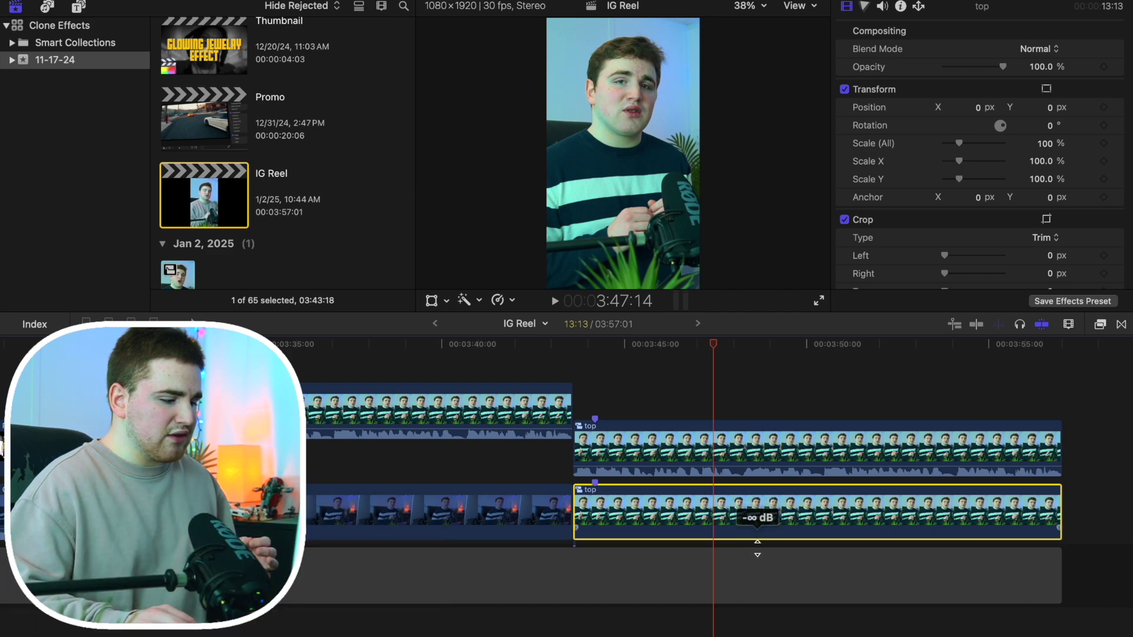
{"action": "left_click", "coordinate": [705, 413]}
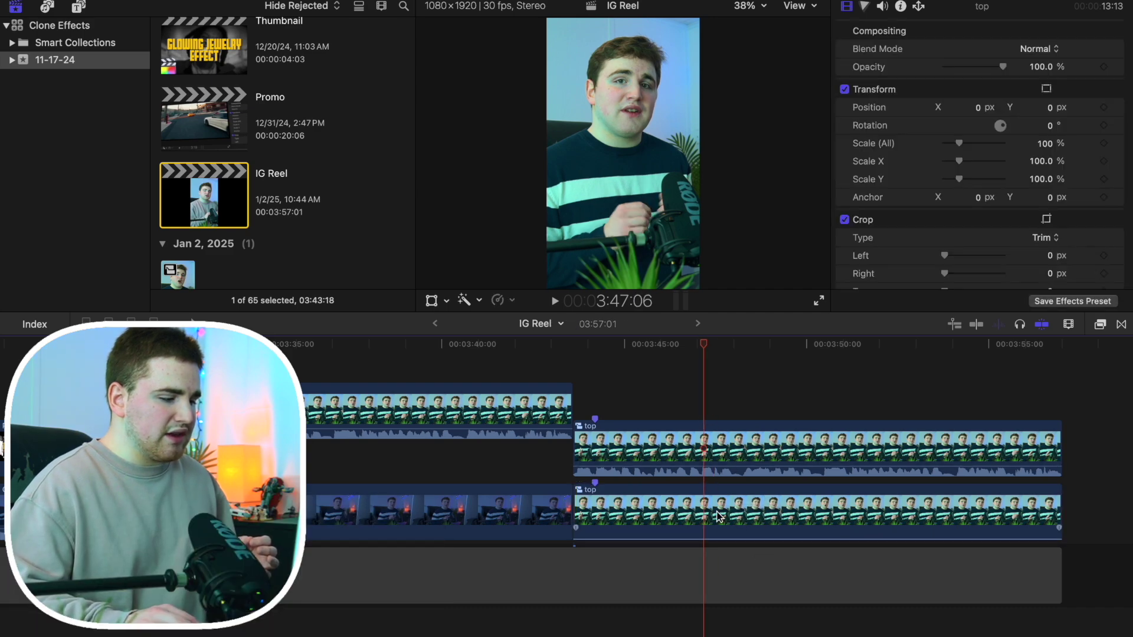
{"action": "left_click", "coordinate": [600, 434]}
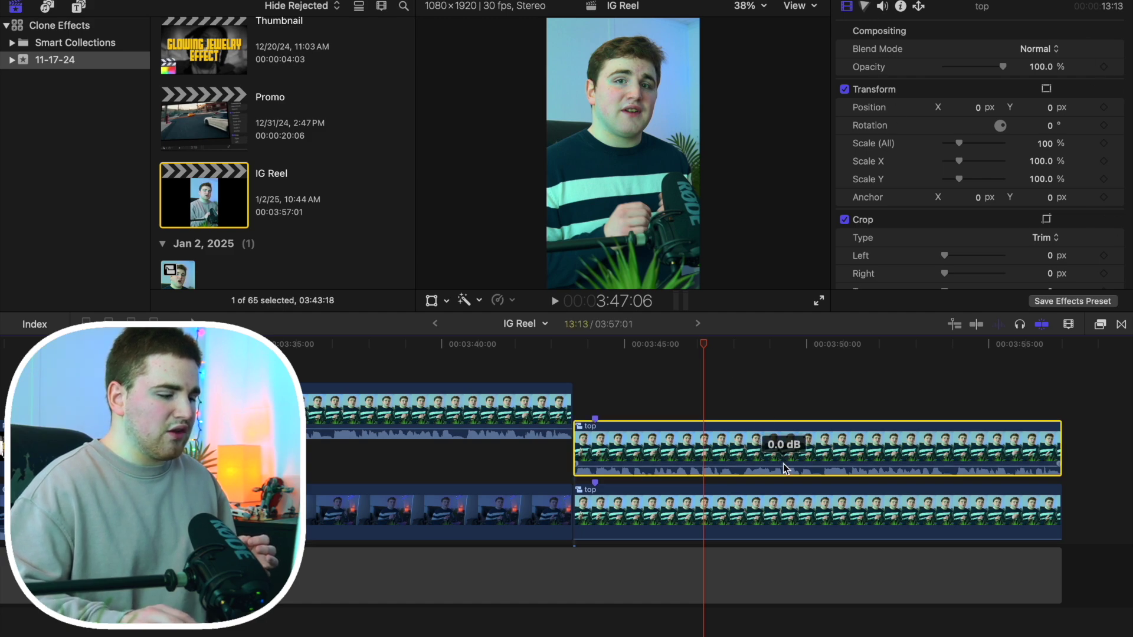
{"action": "left_click_drag", "start_coordinate": [704, 348], "coordinate": [779, 366]}
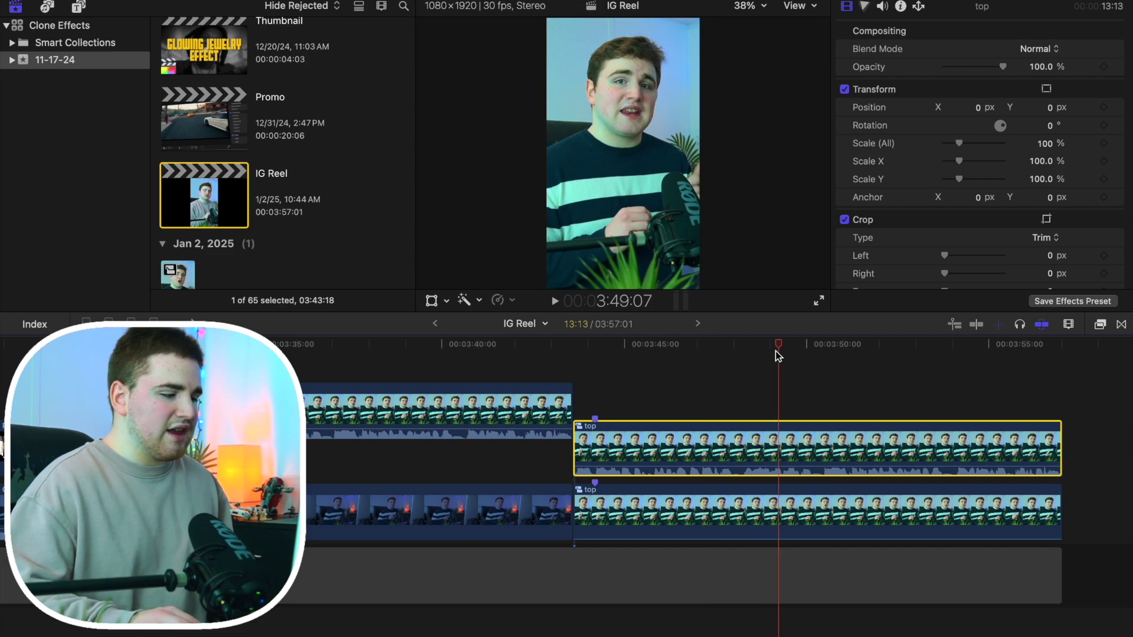
{"action": "left_click_drag", "start_coordinate": [780, 346], "coordinate": [711, 359]}
Select the upper copy with the playhead at 3:44:06 and show the video effects list
{"action": "left_click", "coordinate": [693, 387]}
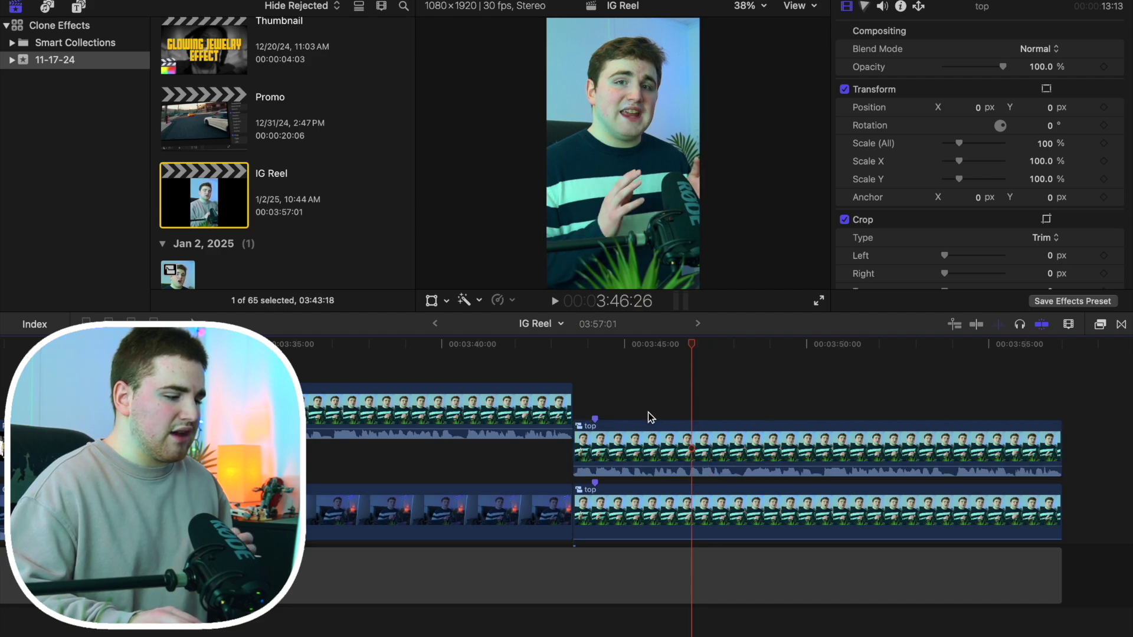
{"action": "left_click", "coordinate": [594, 394]}
{"action": "left_click", "coordinate": [625, 445]}
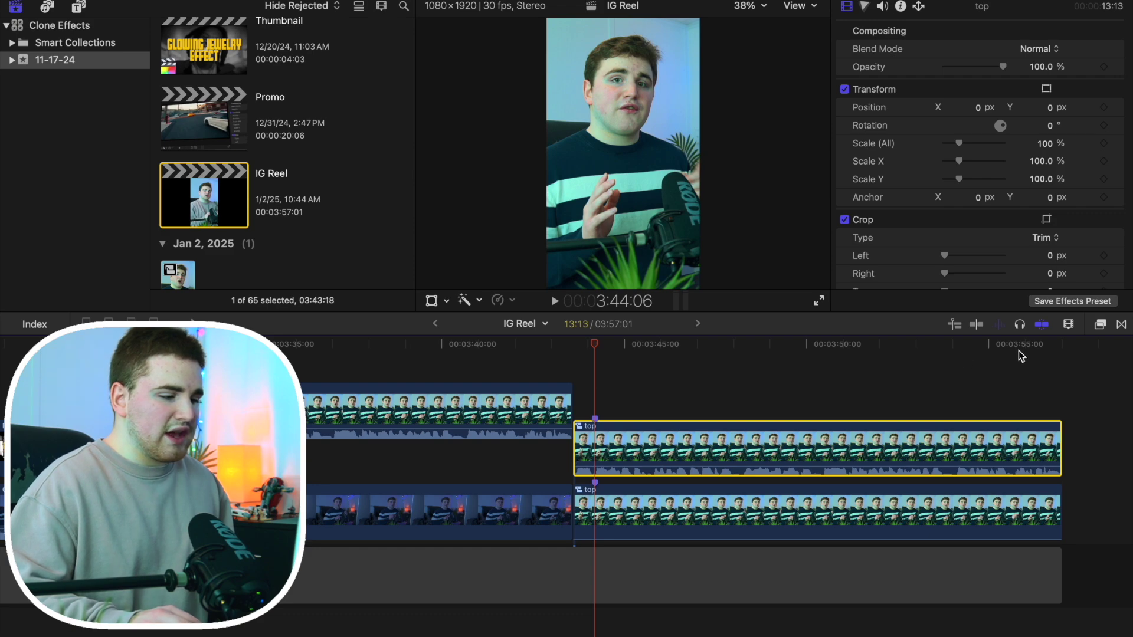
{"action": "left_click", "coordinate": [1101, 325]}
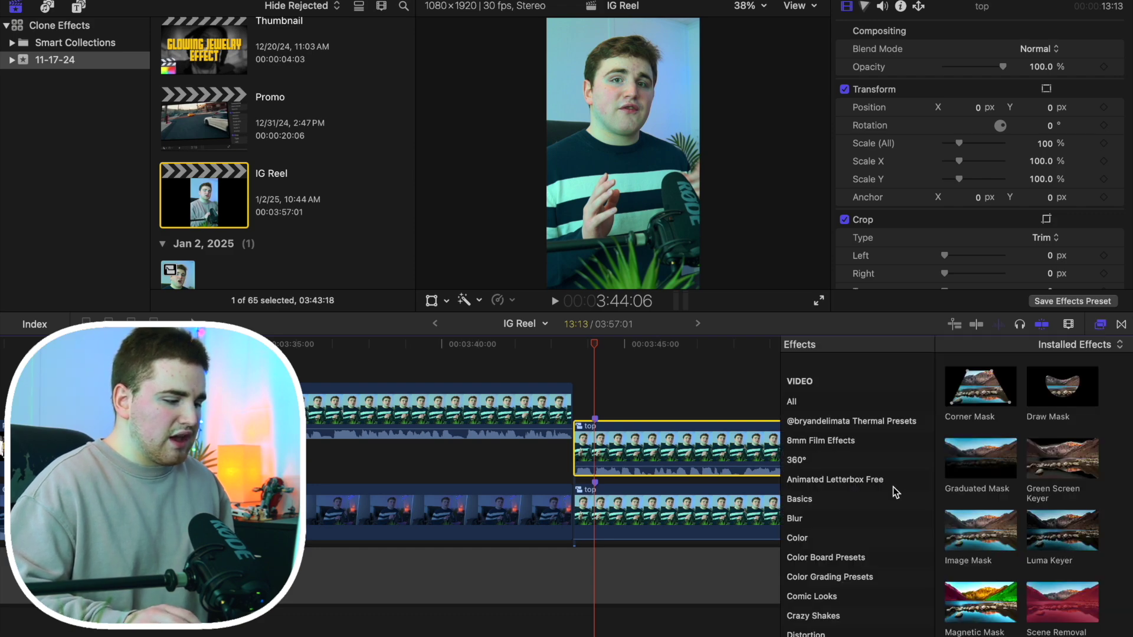
Apply Magnetic Mask from Masks and Keying to the upper clip and close the effects list
{"action": "scroll", "coordinate": [880, 485], "scroll_direction": "down", "scroll_amount": 5}
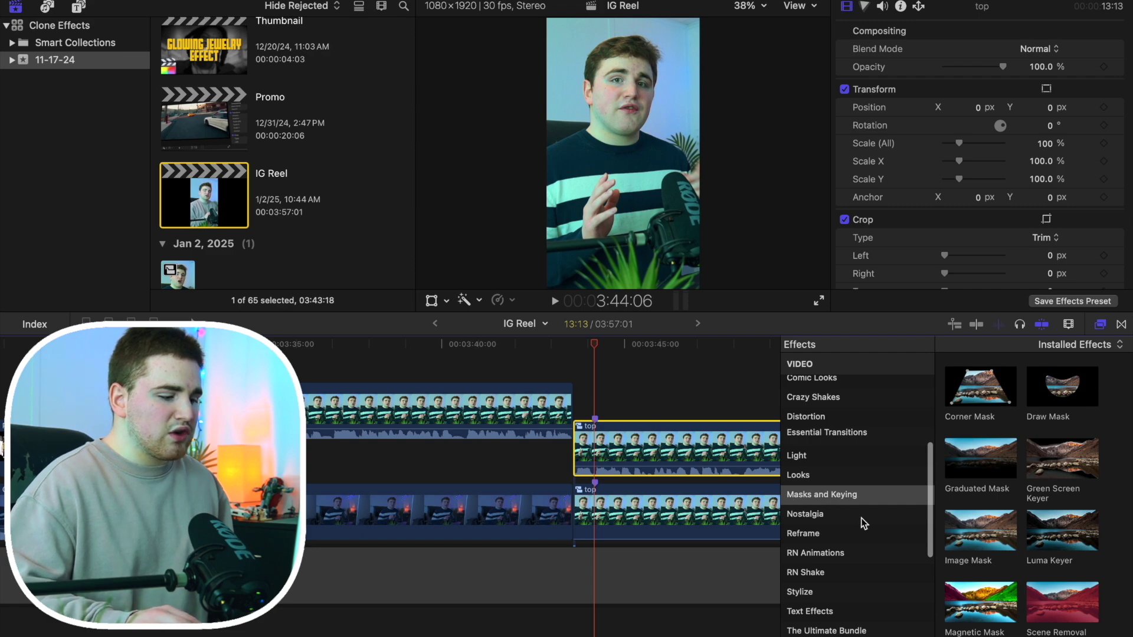
{"action": "left_click_drag", "start_coordinate": [973, 605], "coordinate": [712, 458]}
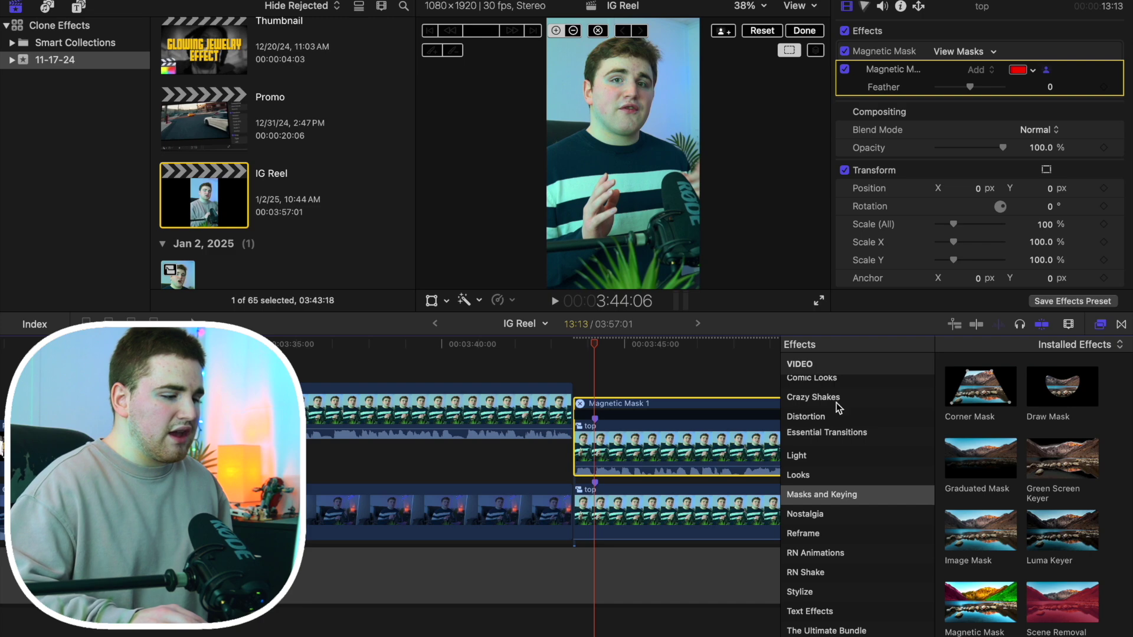
{"action": "left_click", "coordinate": [1100, 328]}
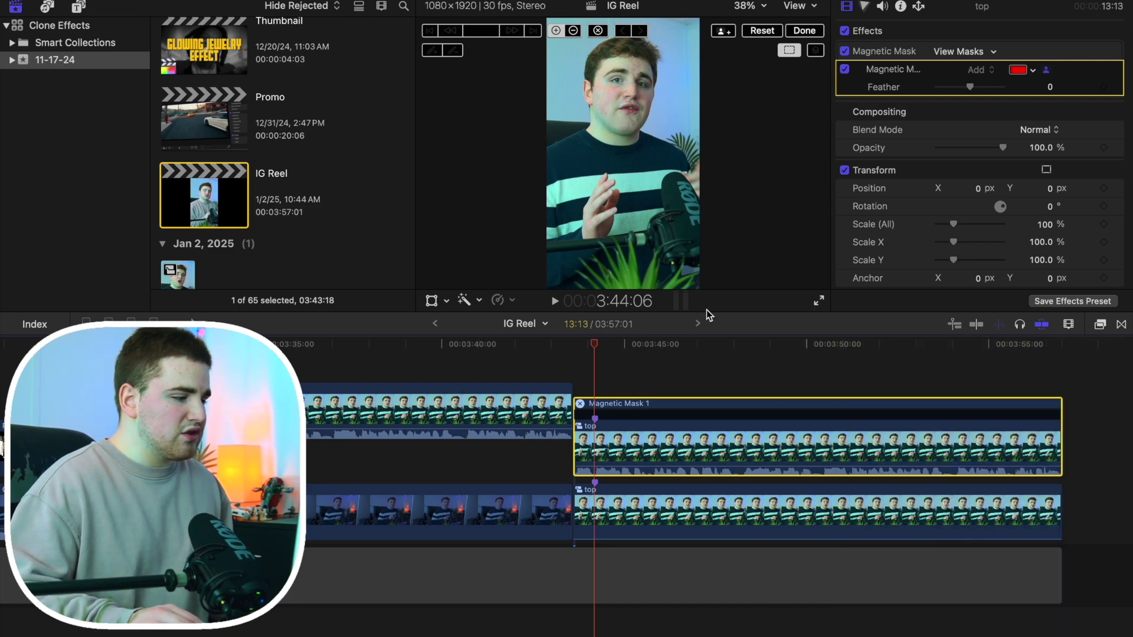
Click the speaker's shirt, face and lower body so the mask covers head and torso
{"action": "left_click", "coordinate": [630, 176]}
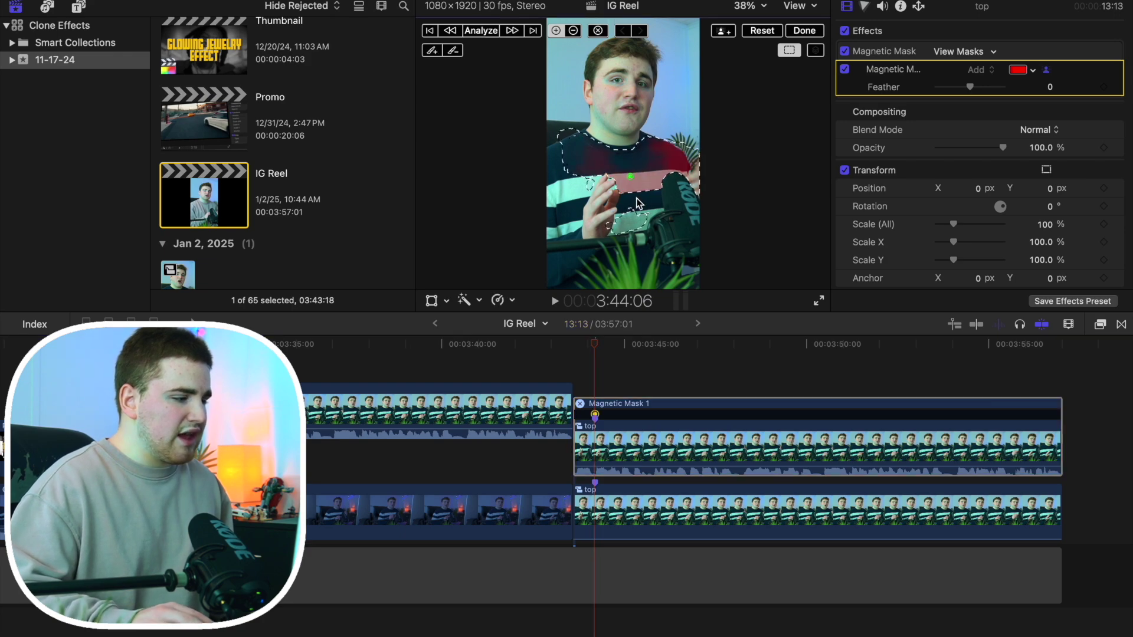
{"action": "left_click", "coordinate": [621, 102]}
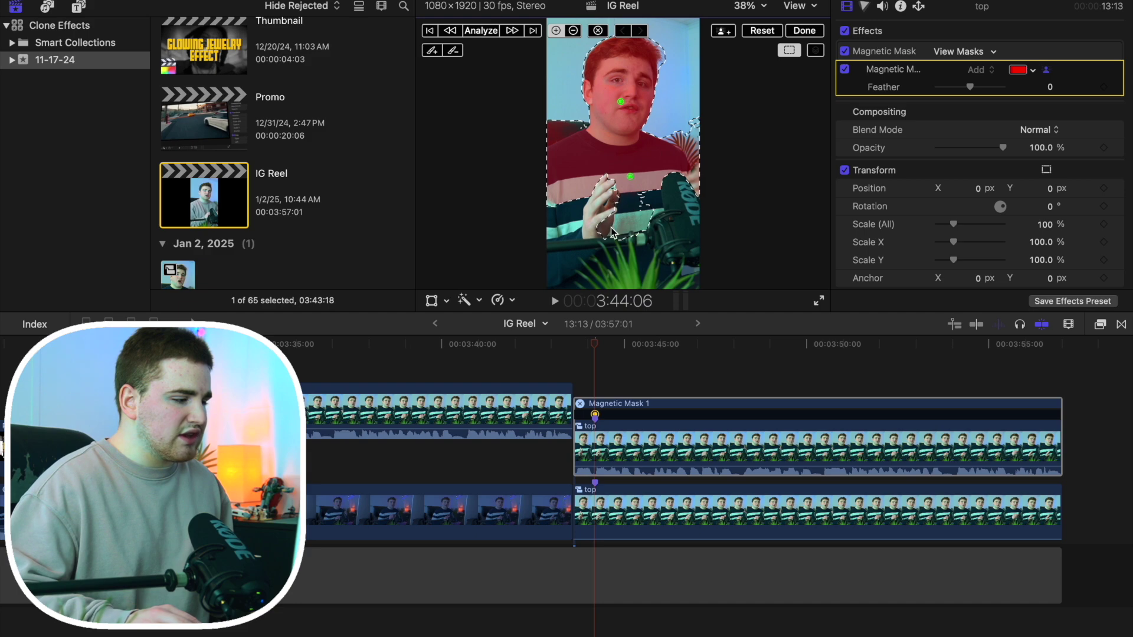
{"action": "left_click", "coordinate": [609, 240]}
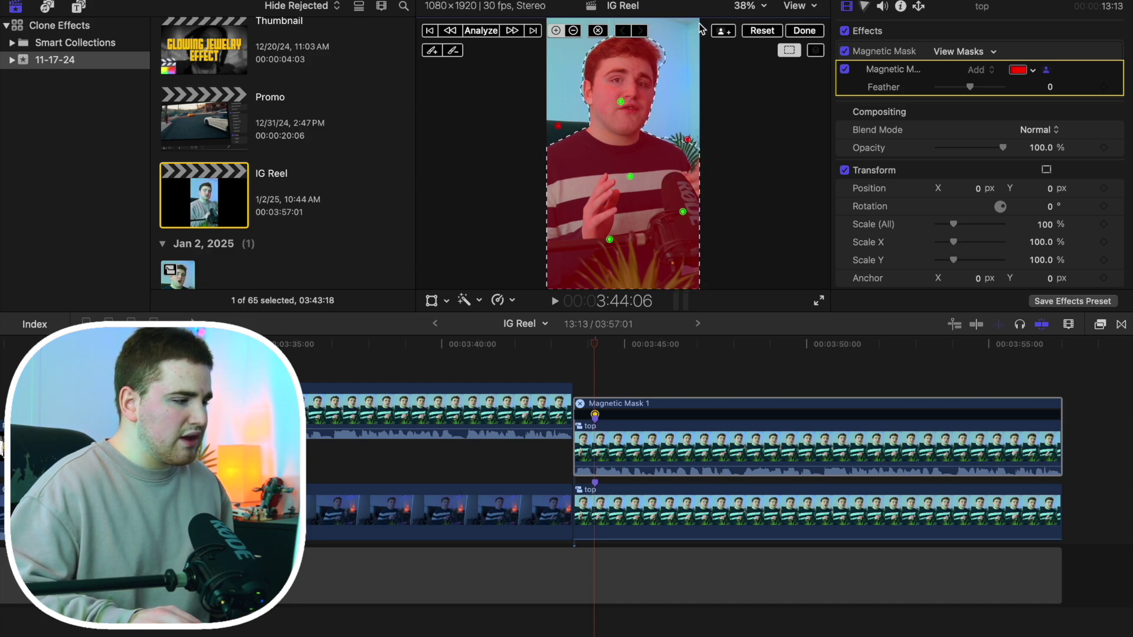
Magnify the viewer to 200% and bring the speaker's shoulder into view
{"action": "left_click", "coordinate": [750, 6]}
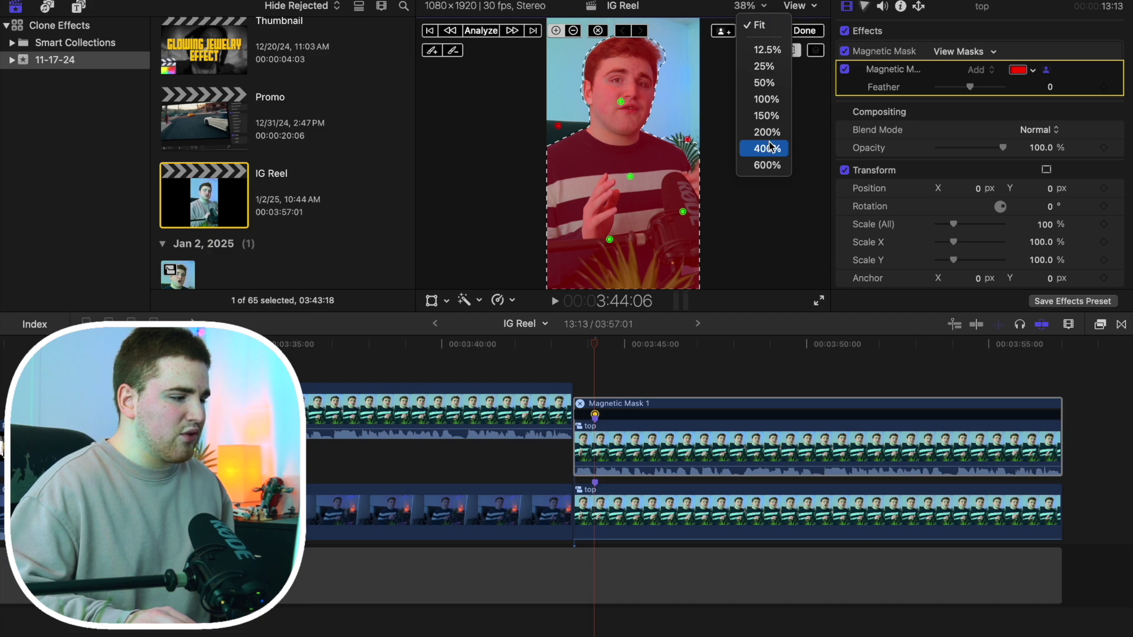
{"action": "left_click", "coordinate": [766, 132]}
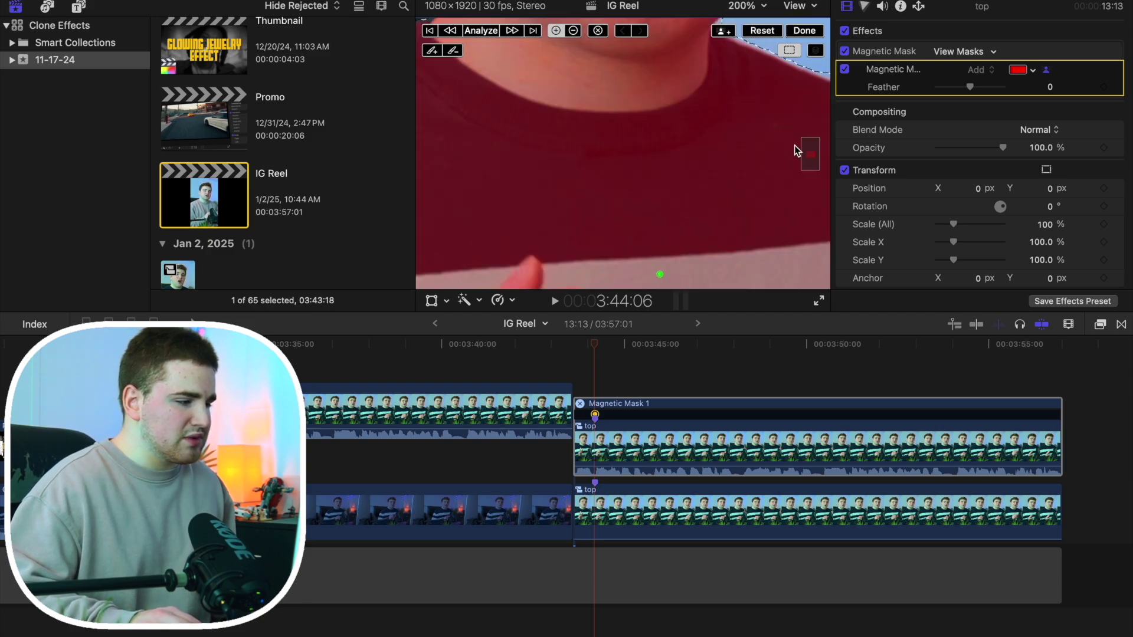
{"action": "scroll", "coordinate": [809, 150], "scroll_direction": "down", "scroll_amount": 10}
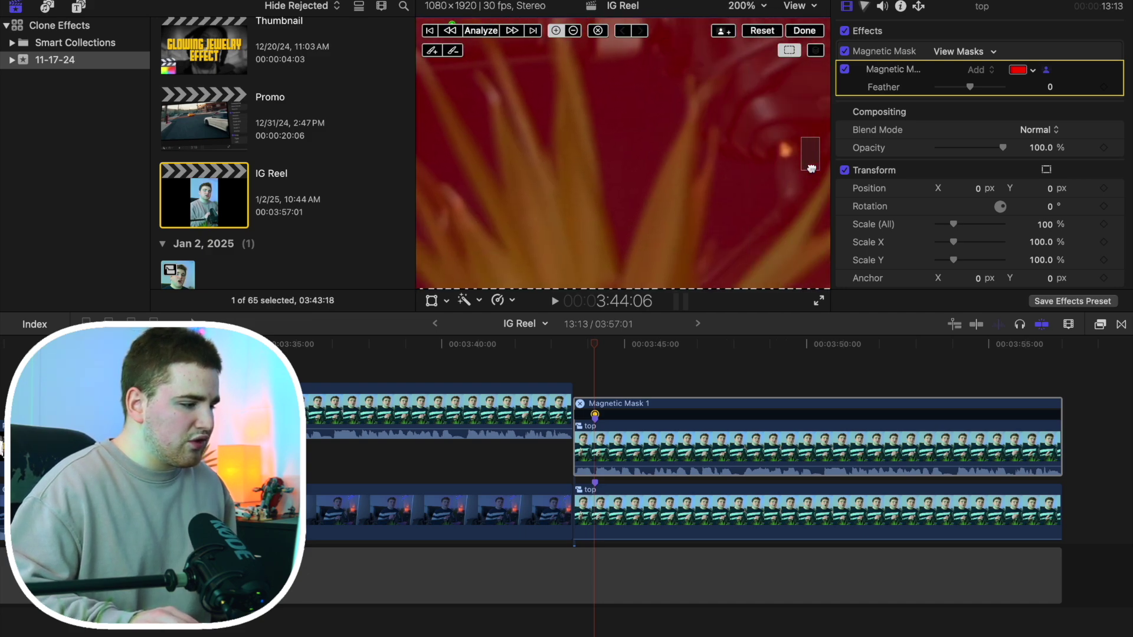
{"action": "scroll", "coordinate": [816, 169], "scroll_direction": "up", "scroll_amount": 15}
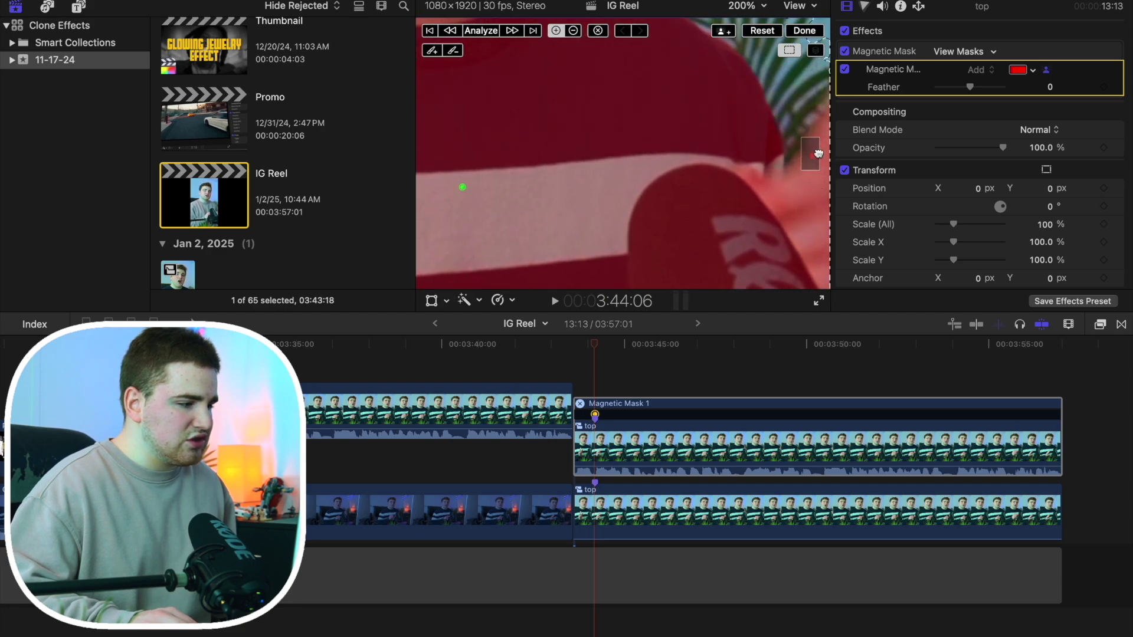
{"action": "scroll", "coordinate": [819, 152], "scroll_direction": "up", "scroll_amount": 4}
{"action": "scroll", "coordinate": [818, 151], "scroll_direction": "up", "scroll_amount": 1}
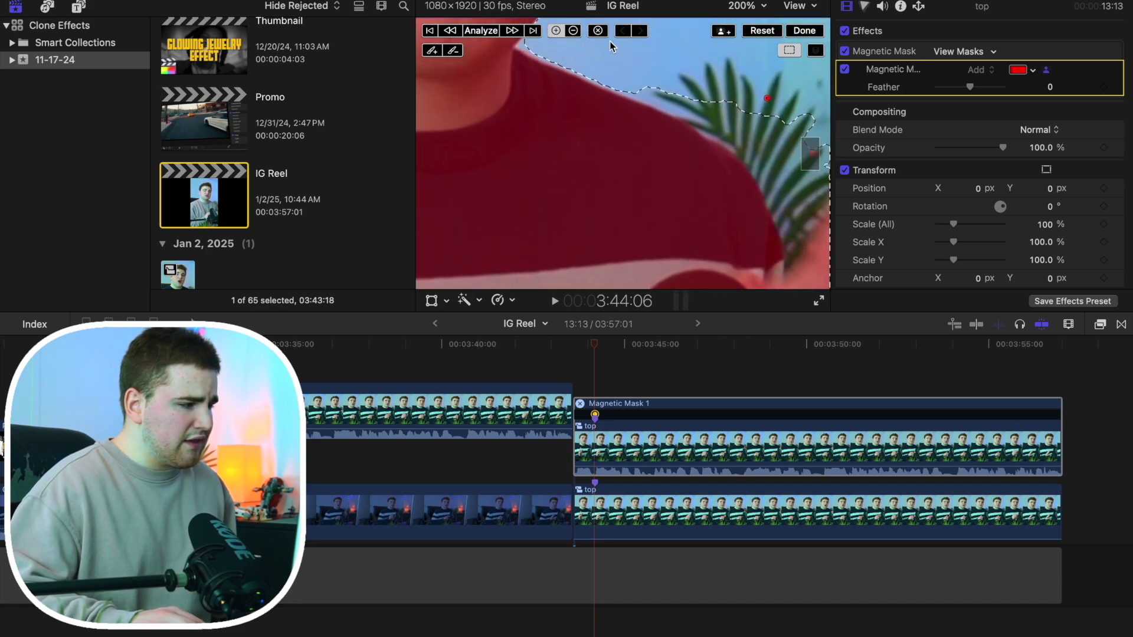
Erase the palm leaves and background along the shirt edge from the mask
{"action": "left_click", "coordinate": [451, 52]}
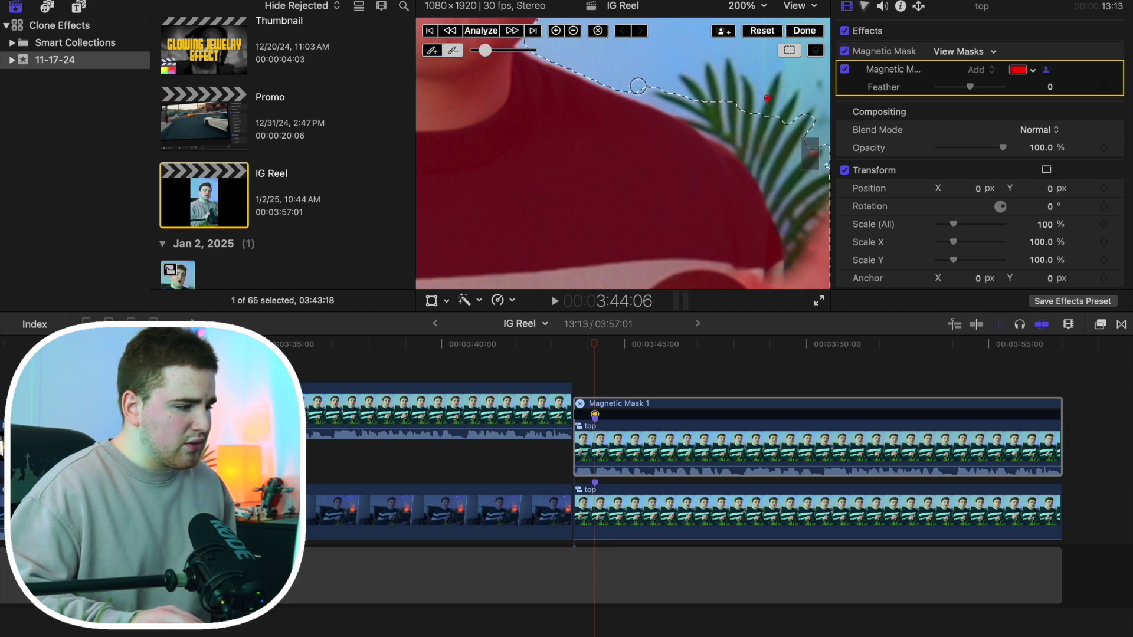
{"action": "left_click_drag", "start_coordinate": [635, 88], "coordinate": [659, 93]}
{"action": "left_click_drag", "start_coordinate": [765, 156], "coordinate": [798, 234]}
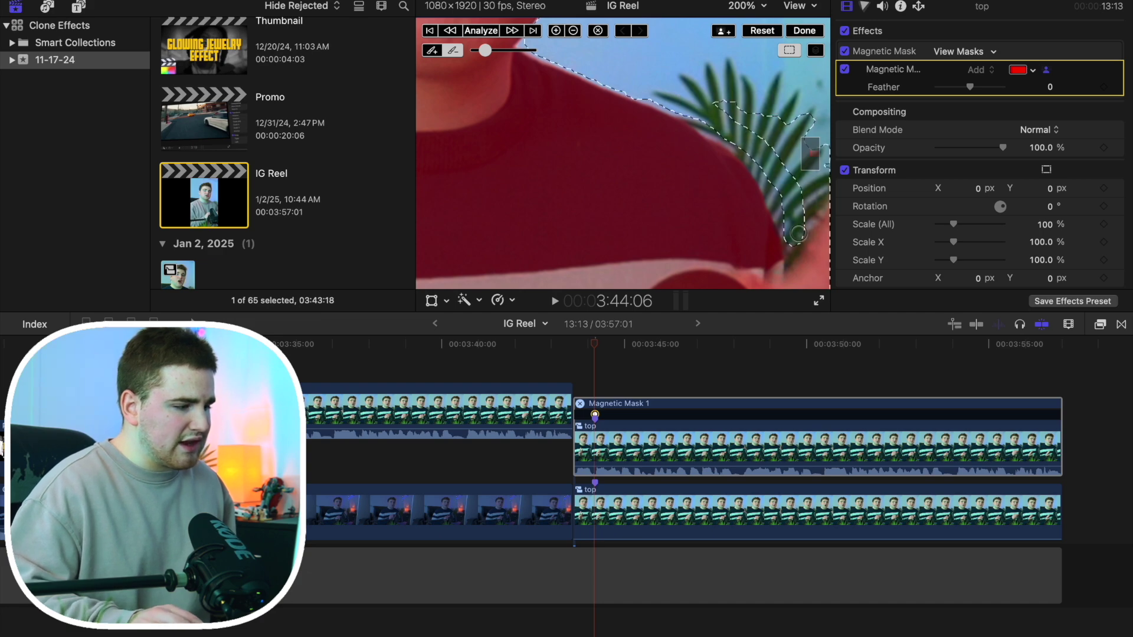
{"action": "left_click_drag", "start_coordinate": [813, 153], "coordinate": [816, 148]}
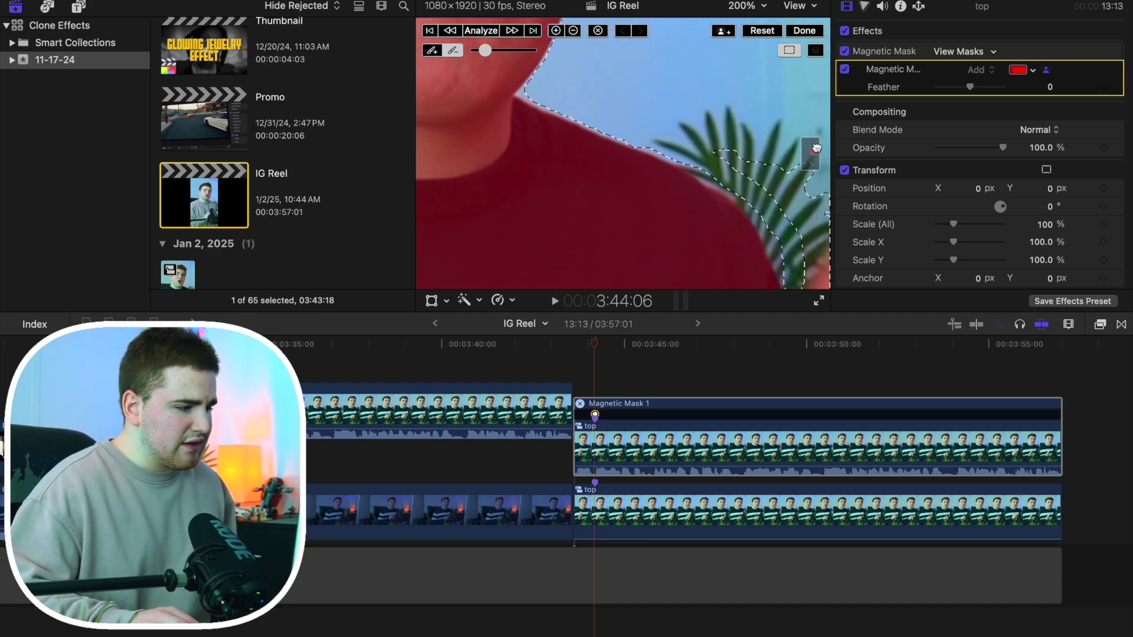
{"action": "mouse_move", "coordinate": [800, 270]}
{"action": "left_mouse_down"}
{"action": "mouse_move", "coordinate": [817, 242]}
{"action": "mouse_move", "coordinate": [804, 239]}
{"action": "mouse_move", "coordinate": [808, 204]}
{"action": "mouse_move", "coordinate": [629, 85]}
{"action": "mouse_move", "coordinate": [534, 70]}
{"action": "mouse_move", "coordinate": [499, 51]}
{"action": "left_mouse_up"}
Restore the mask outline, shrink the brush, and paint the mask along the shirt's shoulder edge
{"action": "key", "text": "super+z"}
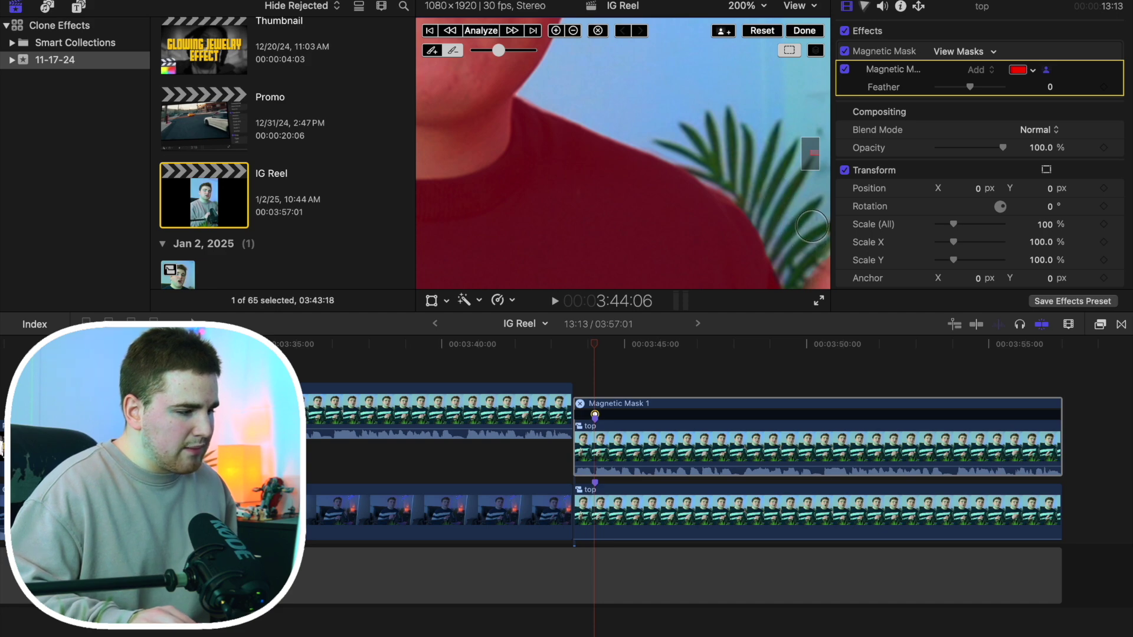
{"action": "key", "text": "super+shift+z"}
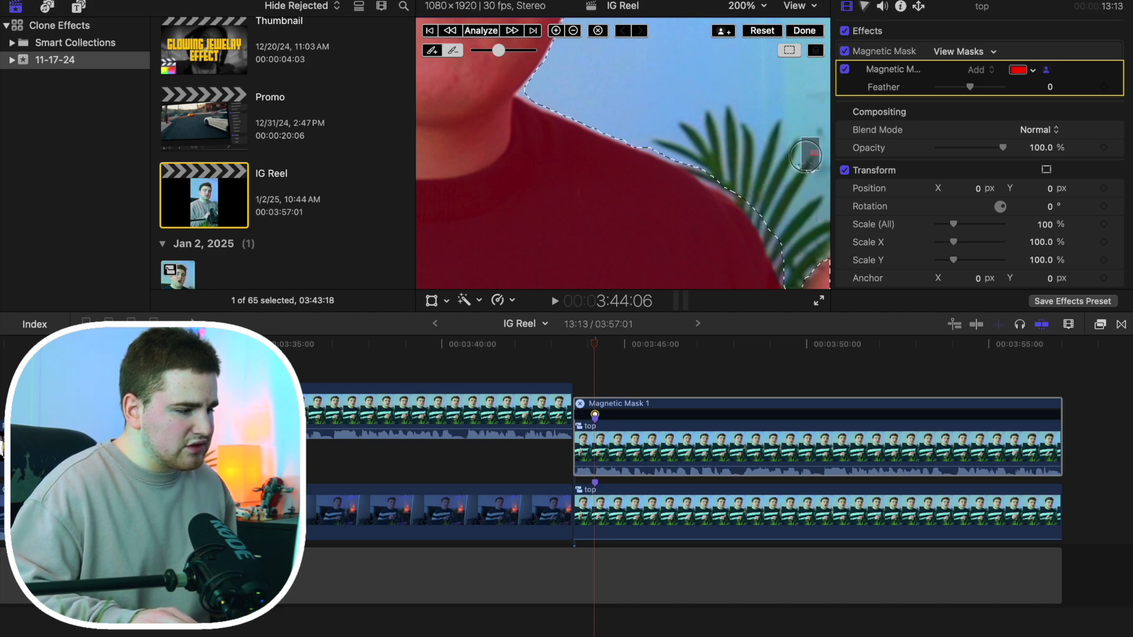
{"action": "scroll", "coordinate": [805, 156], "scroll_direction": "up", "scroll_amount": 3}
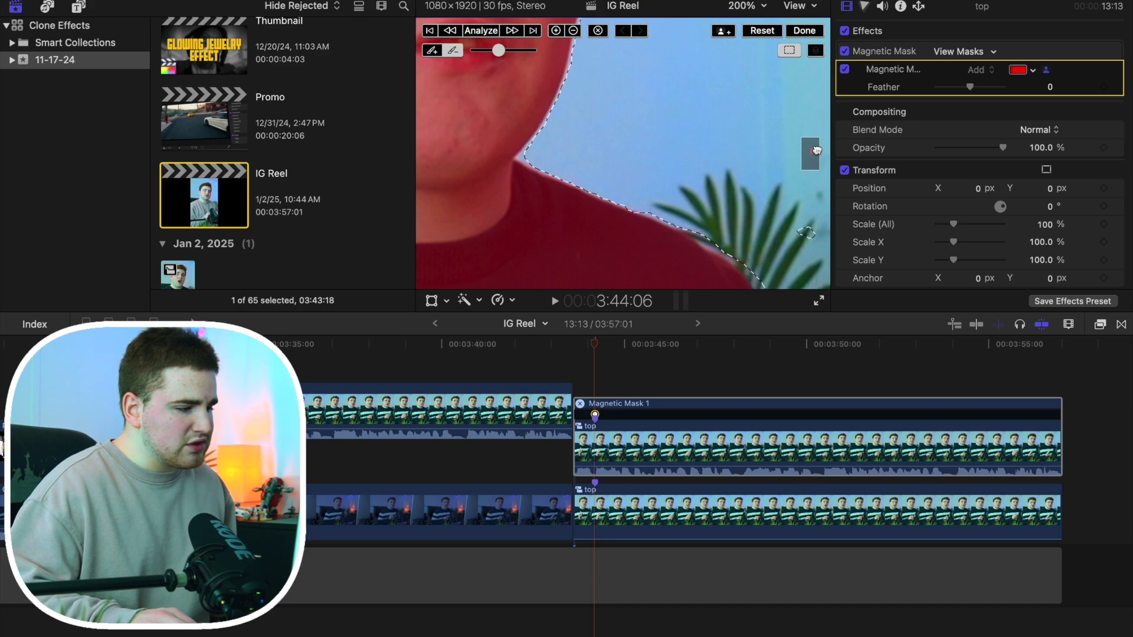
{"action": "scroll", "coordinate": [817, 150], "scroll_direction": "down", "scroll_amount": 1}
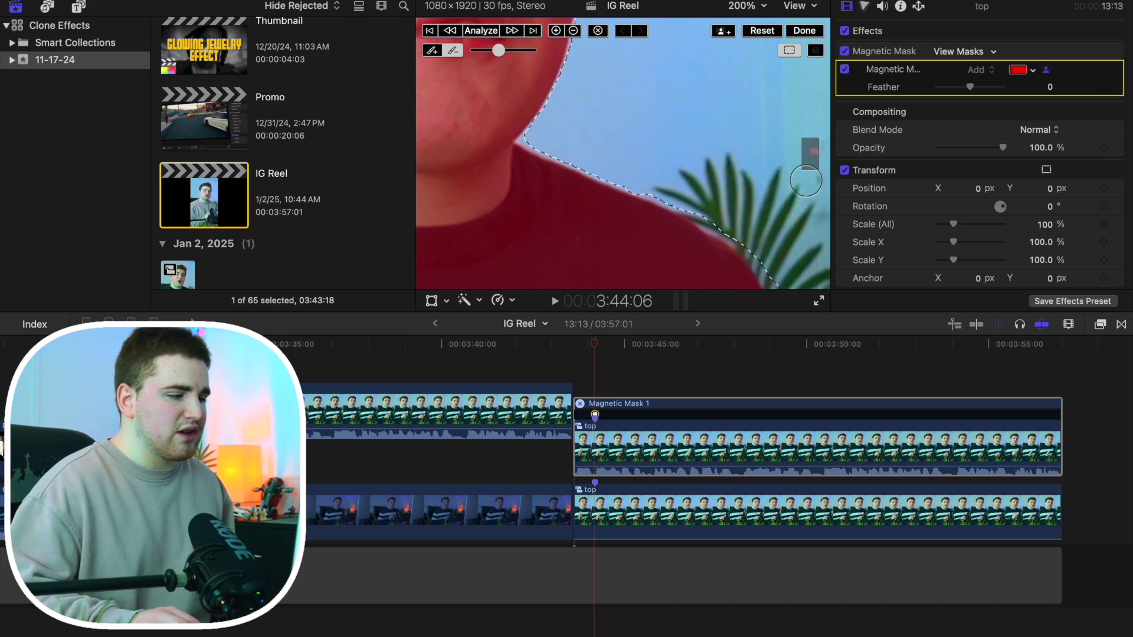
{"action": "scroll", "coordinate": [815, 159], "scroll_direction": "down", "scroll_amount": 10}
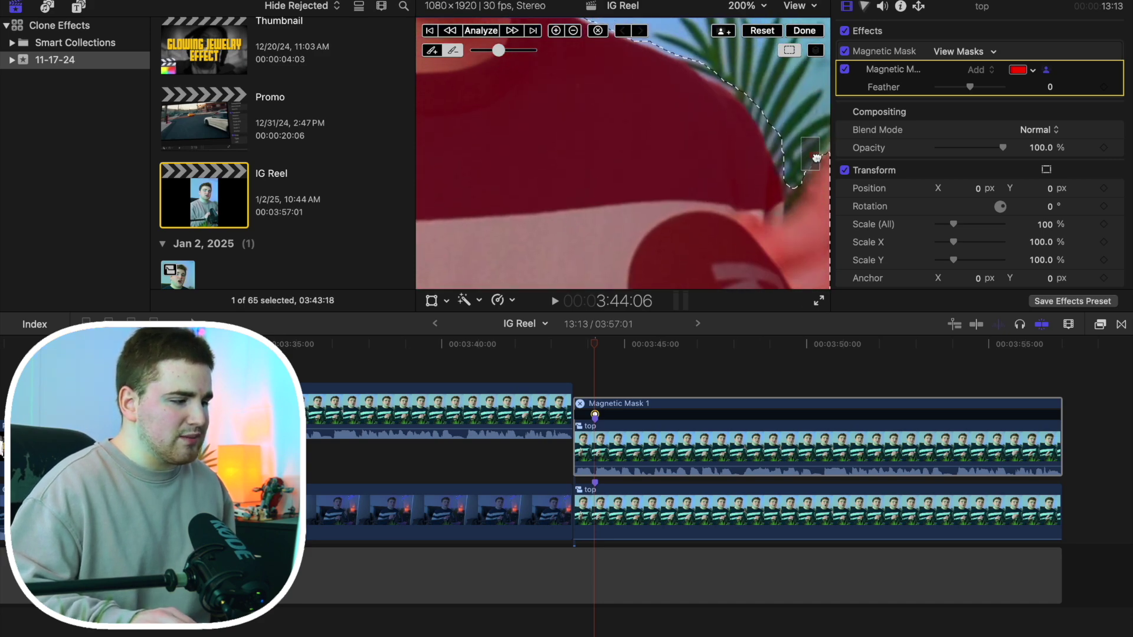
{"action": "scroll", "coordinate": [814, 157], "scroll_direction": "up", "scroll_amount": 3}
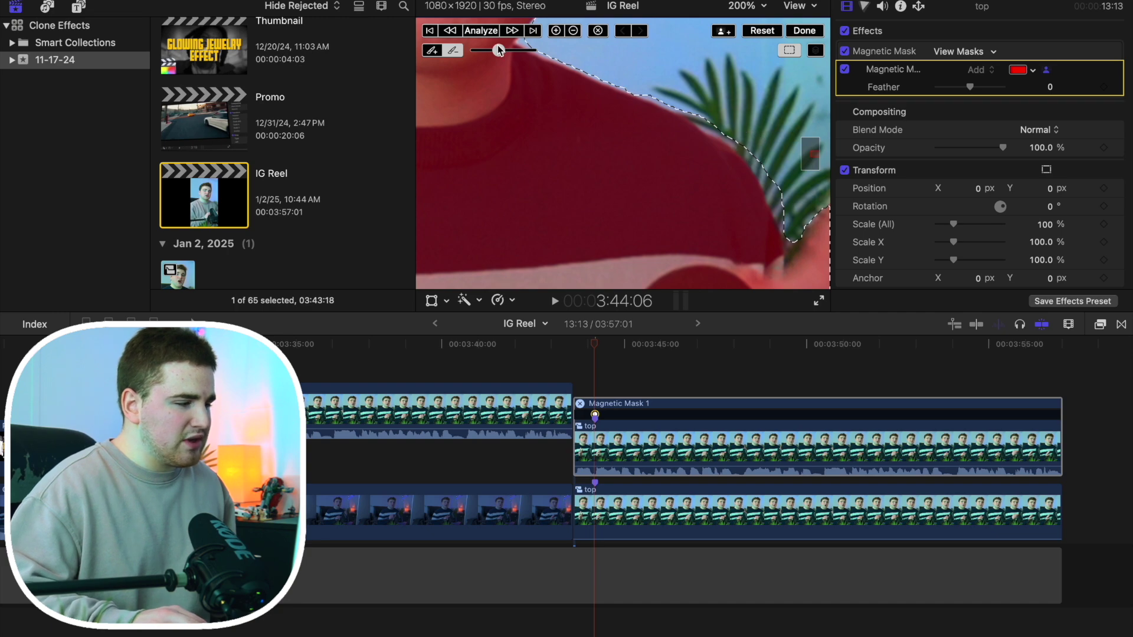
{"action": "left_click_drag", "start_coordinate": [499, 51], "coordinate": [487, 50]}
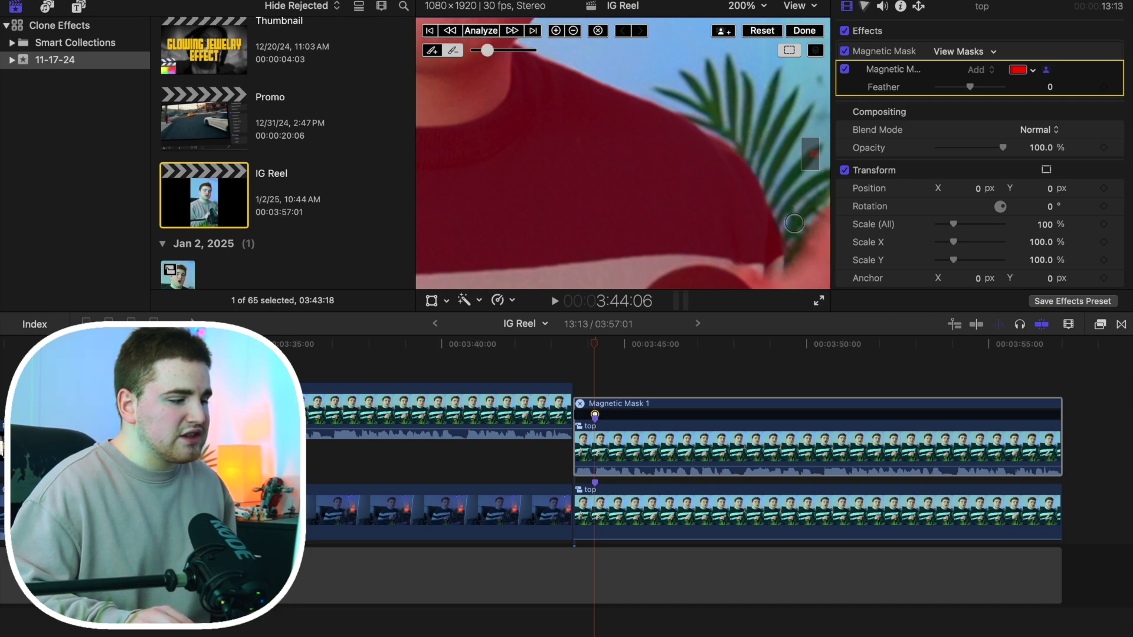
{"action": "left_click_drag", "start_coordinate": [792, 242], "coordinate": [661, 126]}
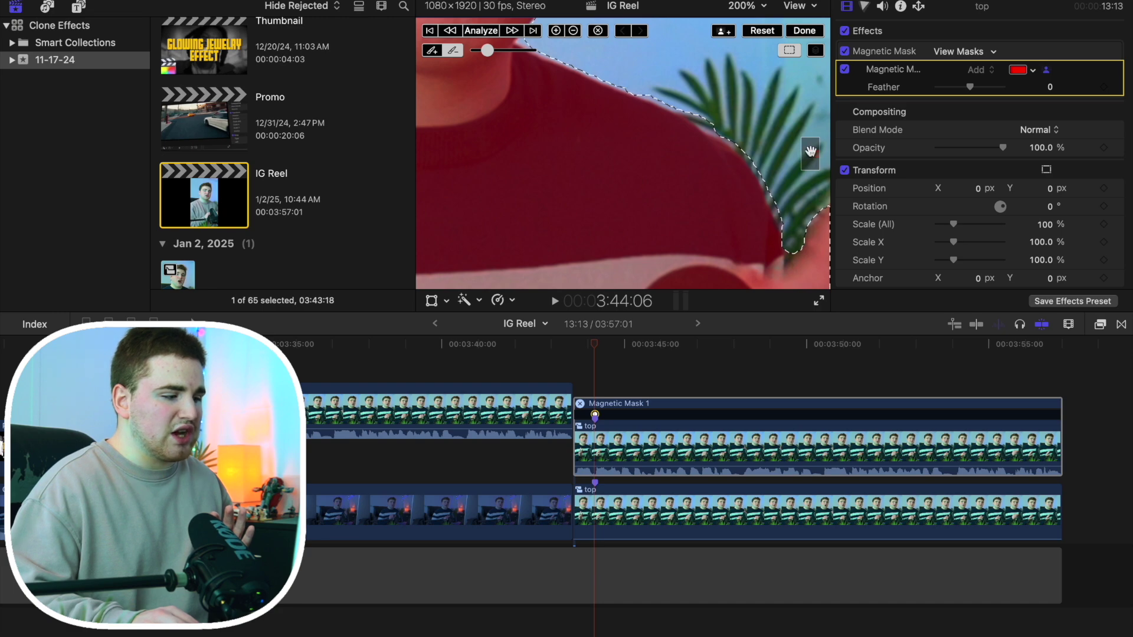
Paint the mask tightly along the speaker's hairline and top of the hair
{"action": "scroll", "coordinate": [803, 151], "scroll_direction": "up", "scroll_amount": 5}
{"action": "scroll", "coordinate": [812, 146], "scroll_direction": "up", "scroll_amount": 10}
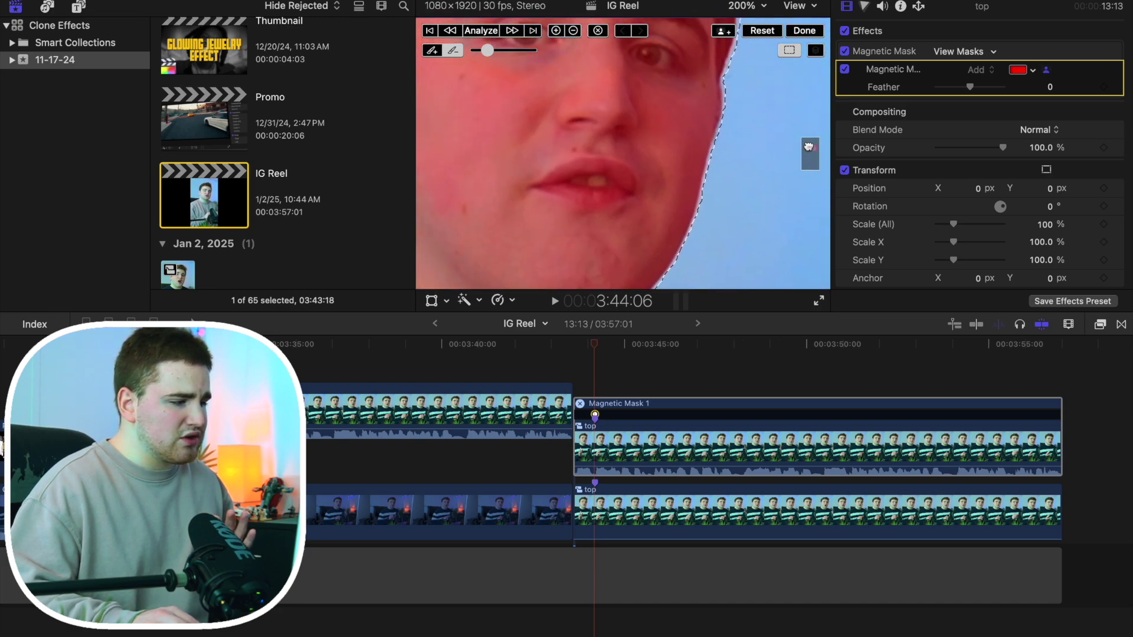
{"action": "scroll", "coordinate": [809, 140], "scroll_direction": "down", "scroll_amount": 2}
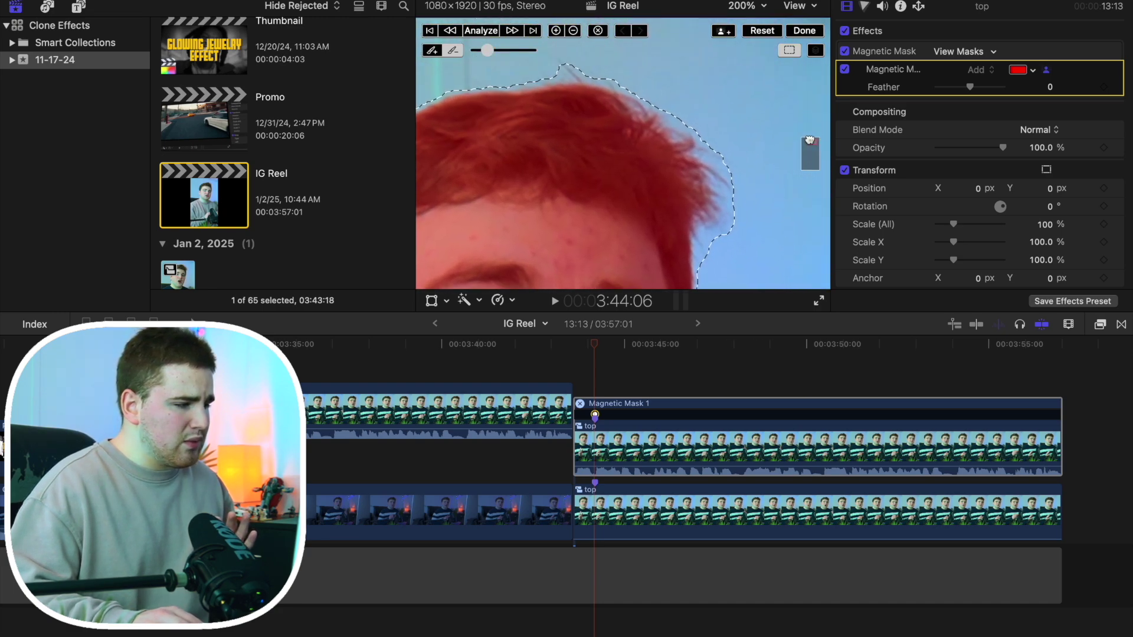
{"action": "mouse_move", "coordinate": [494, 86]}
{"action": "left_mouse_down"}
{"action": "mouse_move", "coordinate": [602, 77]}
{"action": "mouse_move", "coordinate": [677, 114]}
{"action": "mouse_move", "coordinate": [708, 148]}
{"action": "mouse_move", "coordinate": [723, 196]}
{"action": "mouse_move", "coordinate": [703, 274]}
{"action": "left_mouse_up"}
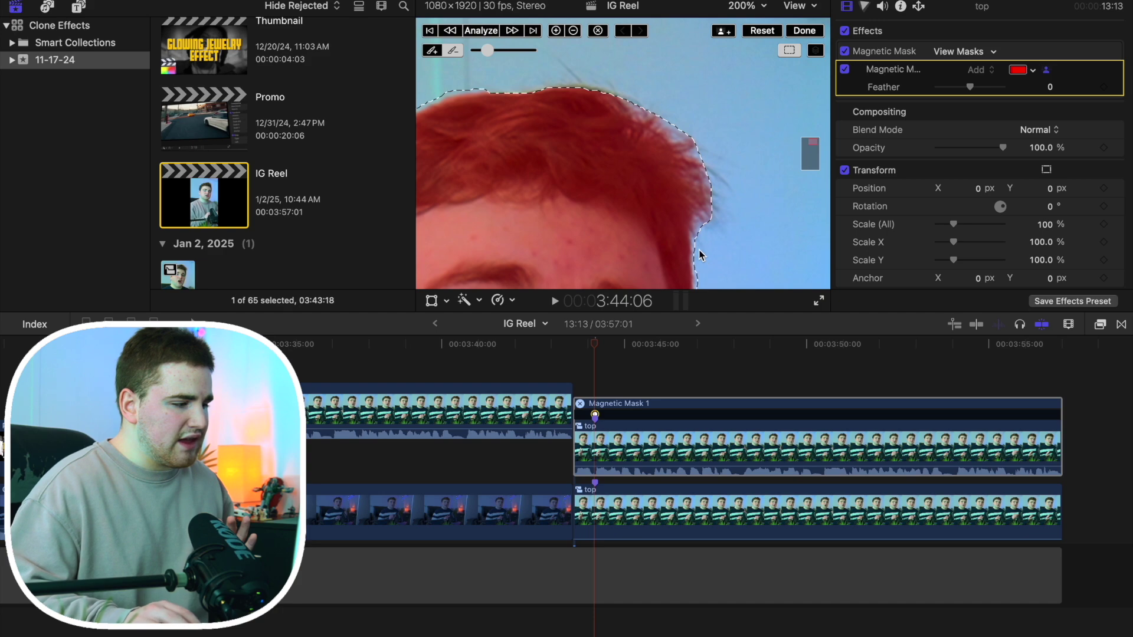
{"action": "left_click_drag", "start_coordinate": [810, 151], "coordinate": [803, 159]}
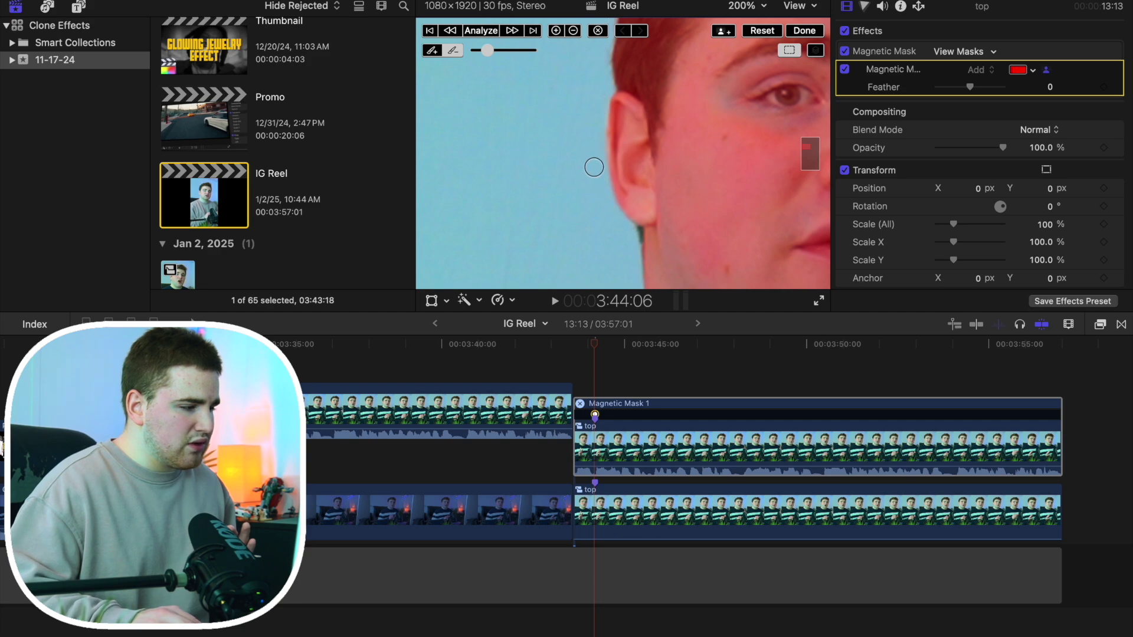
{"action": "left_click_drag", "start_coordinate": [813, 152], "coordinate": [809, 146]}
{"action": "left_click_drag", "start_coordinate": [603, 199], "coordinate": [625, 96]}
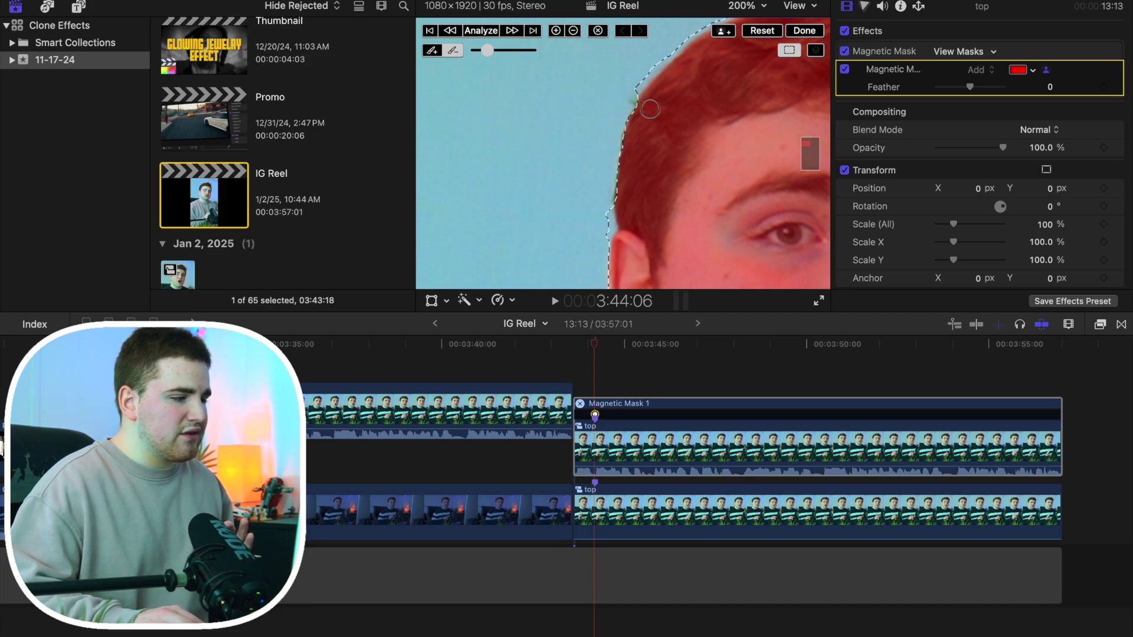
{"action": "mouse_move", "coordinate": [809, 152]}
{"action": "left_mouse_down"}
{"action": "mouse_move", "coordinate": [802, 161]}
{"action": "mouse_move", "coordinate": [810, 148]}
{"action": "left_mouse_up"}
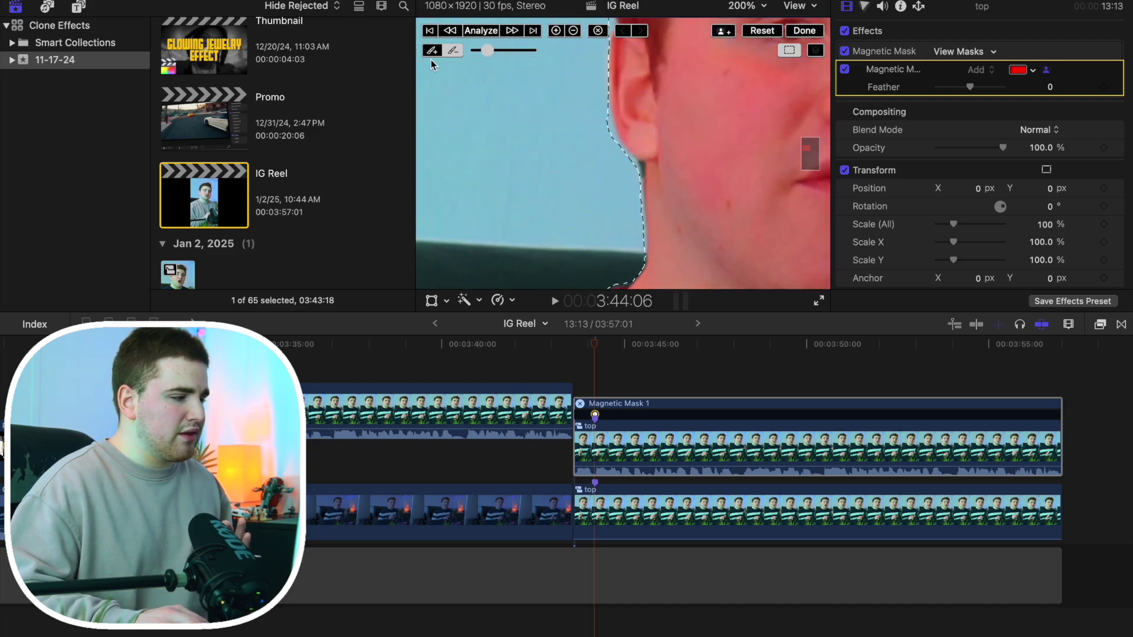
{"action": "key", "text": "alt"}
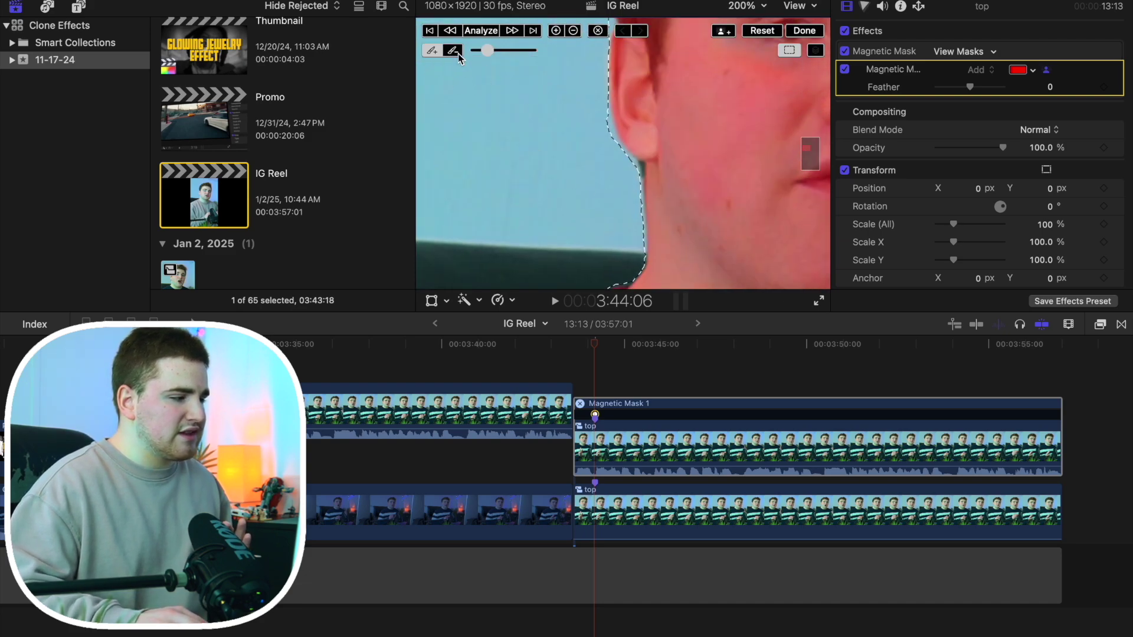
{"action": "key", "text": "alt"}
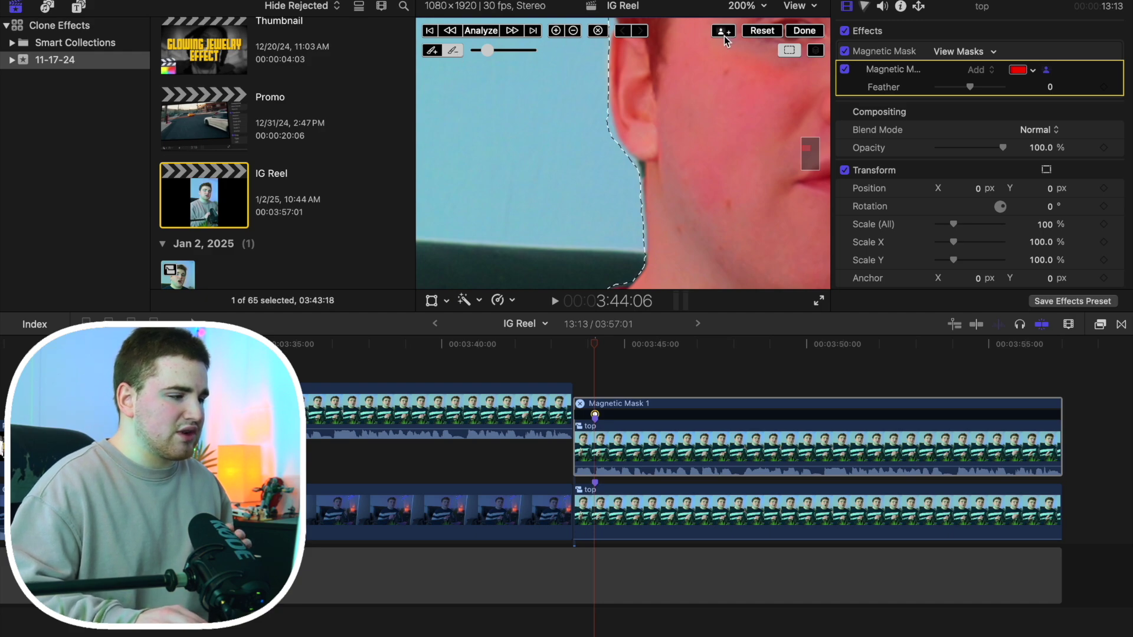
{"action": "left_click", "coordinate": [742, 7]}
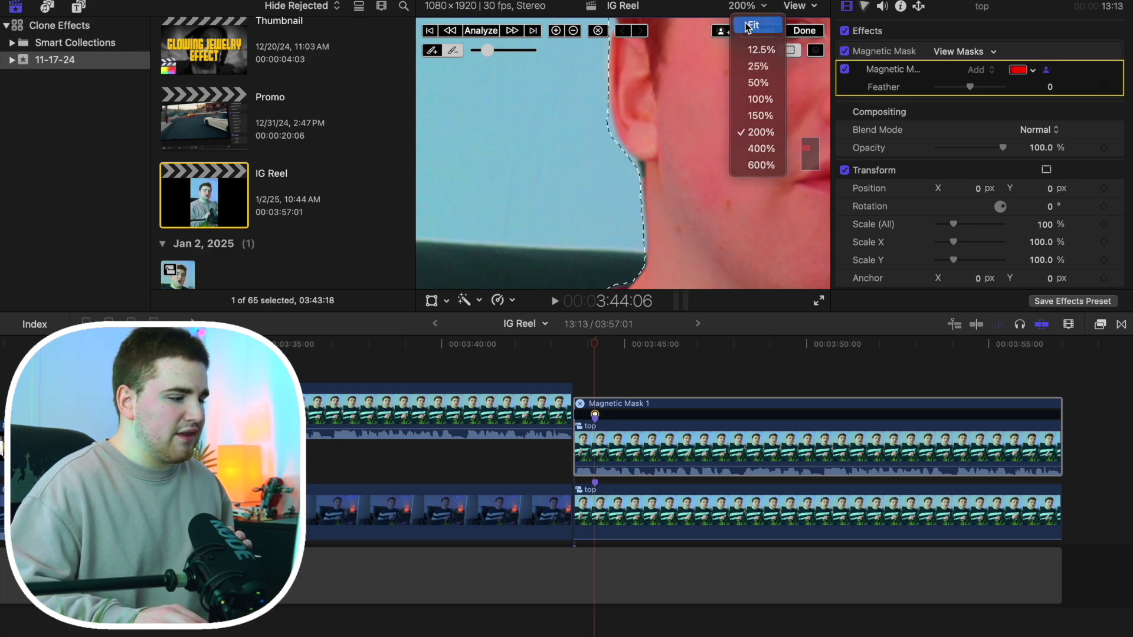
Fit the viewer, analyze Magnetic Mask 1 across the whole clip, and finish mask editing
{"action": "left_click", "coordinate": [750, 26]}
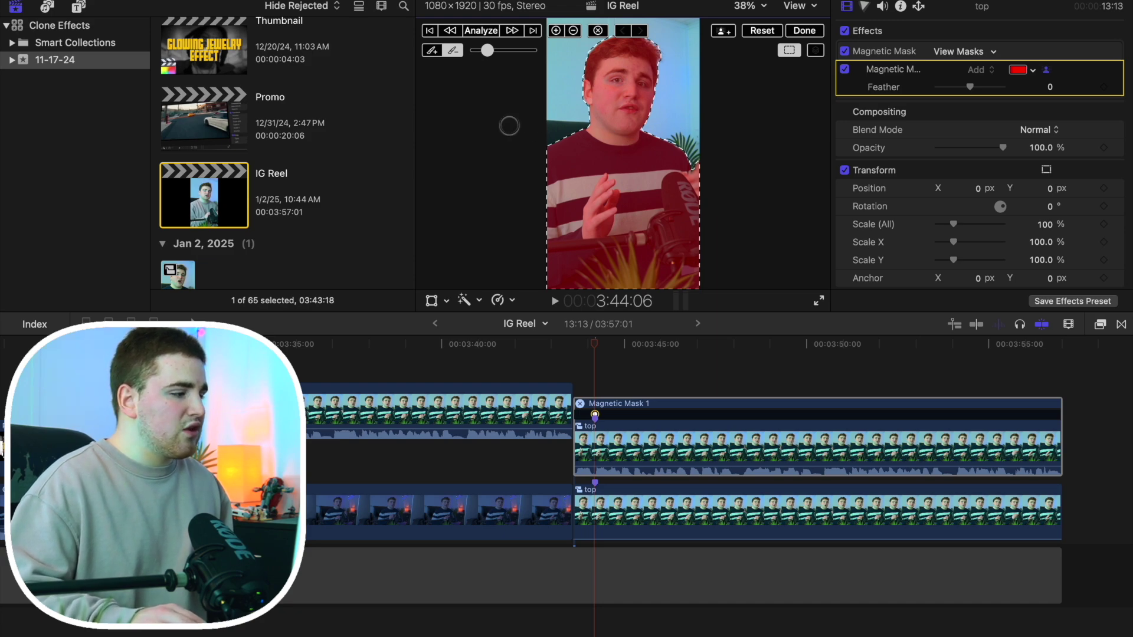
{"action": "left_click", "coordinate": [482, 31]}
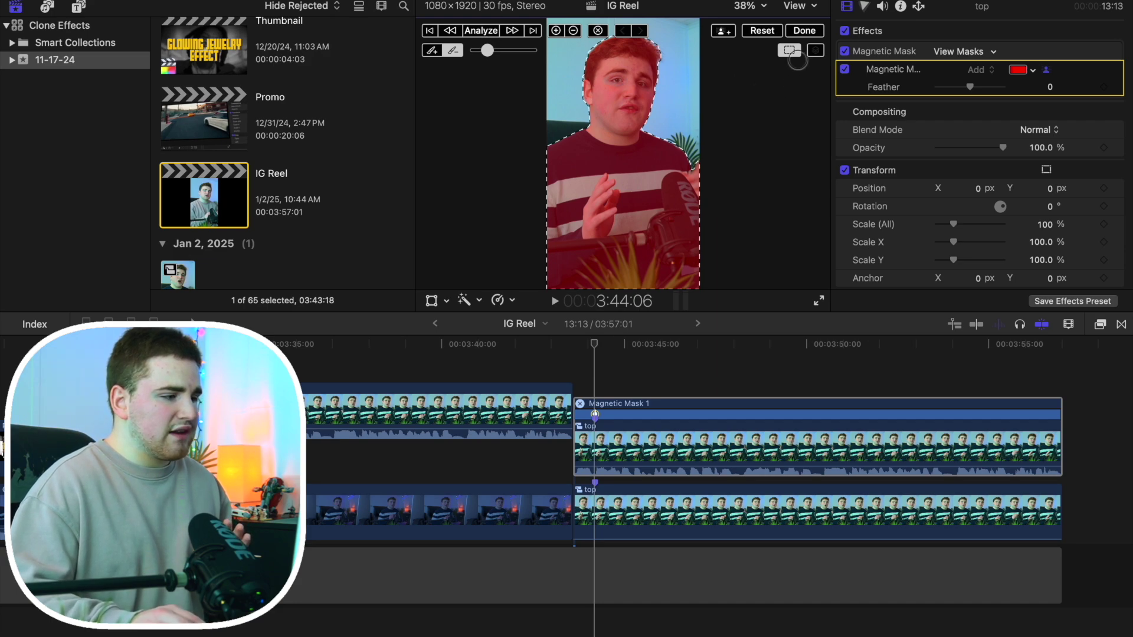
{"action": "left_click", "coordinate": [802, 32]}
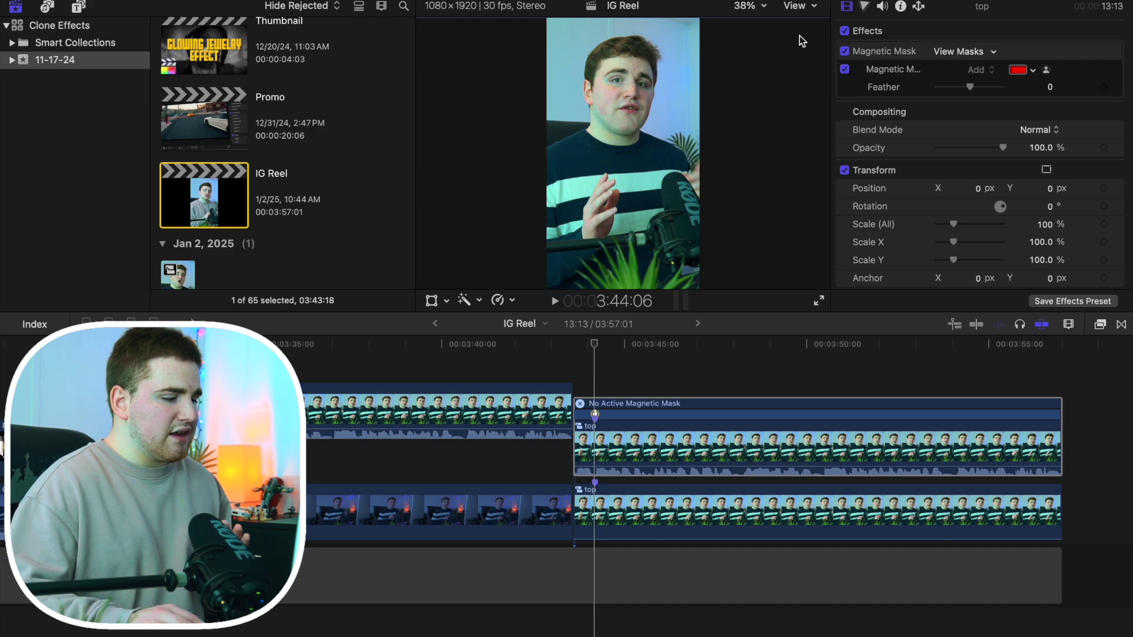
Hide the Magnetic Mask Editor and disable the lower background clip
{"action": "right_click", "coordinate": [672, 446]}
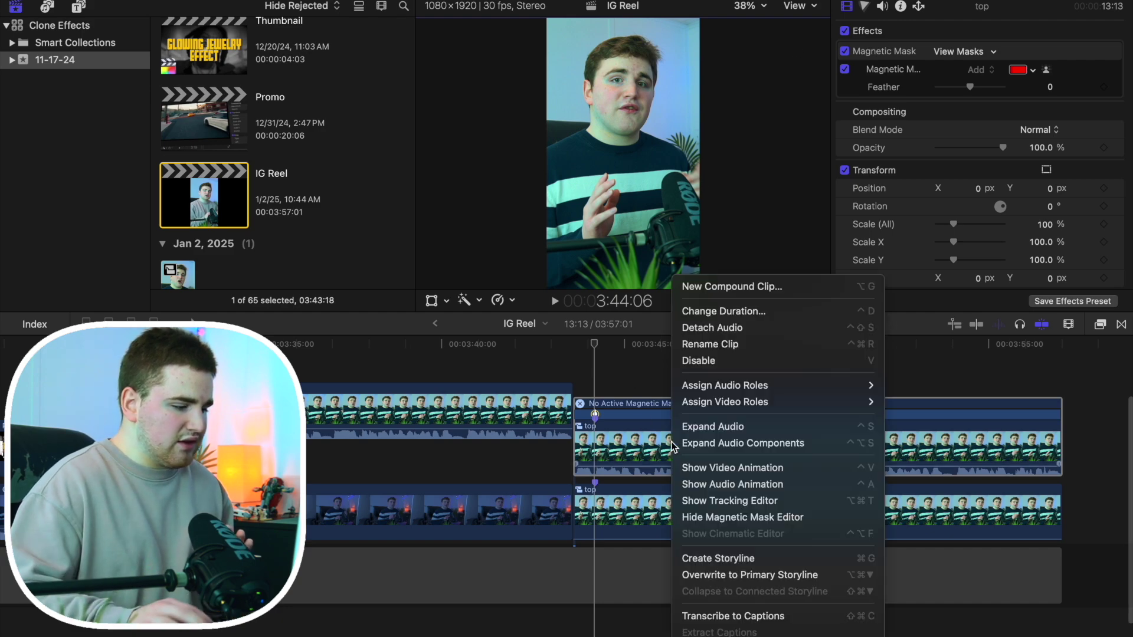
{"action": "left_click", "coordinate": [692, 519]}
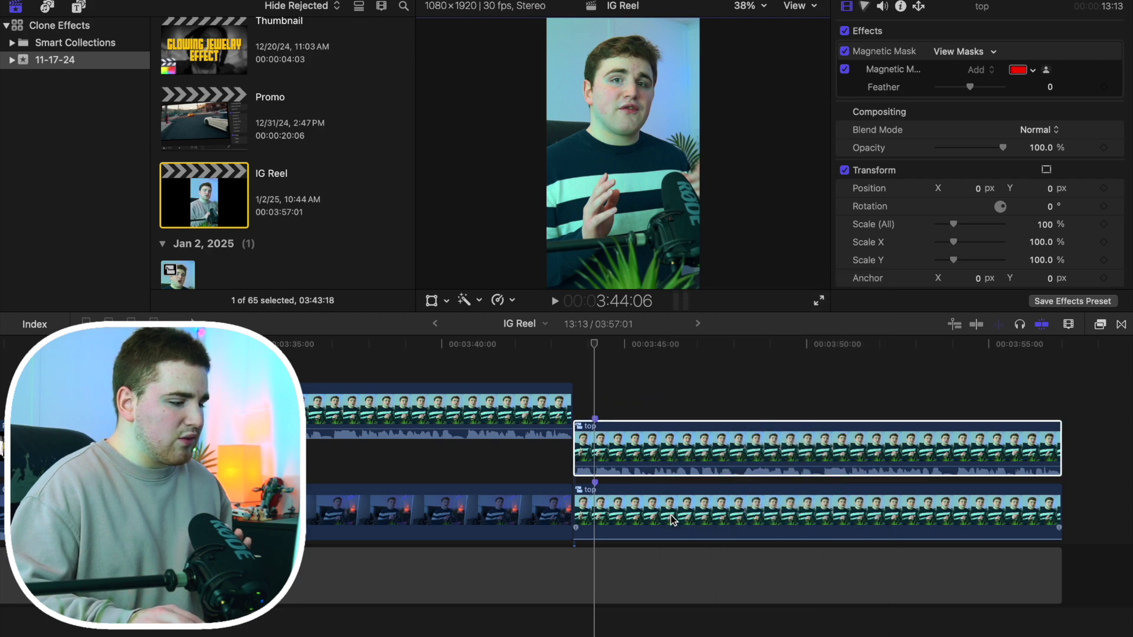
{"action": "left_click", "coordinate": [670, 514]}
{"action": "key", "text": "v"}
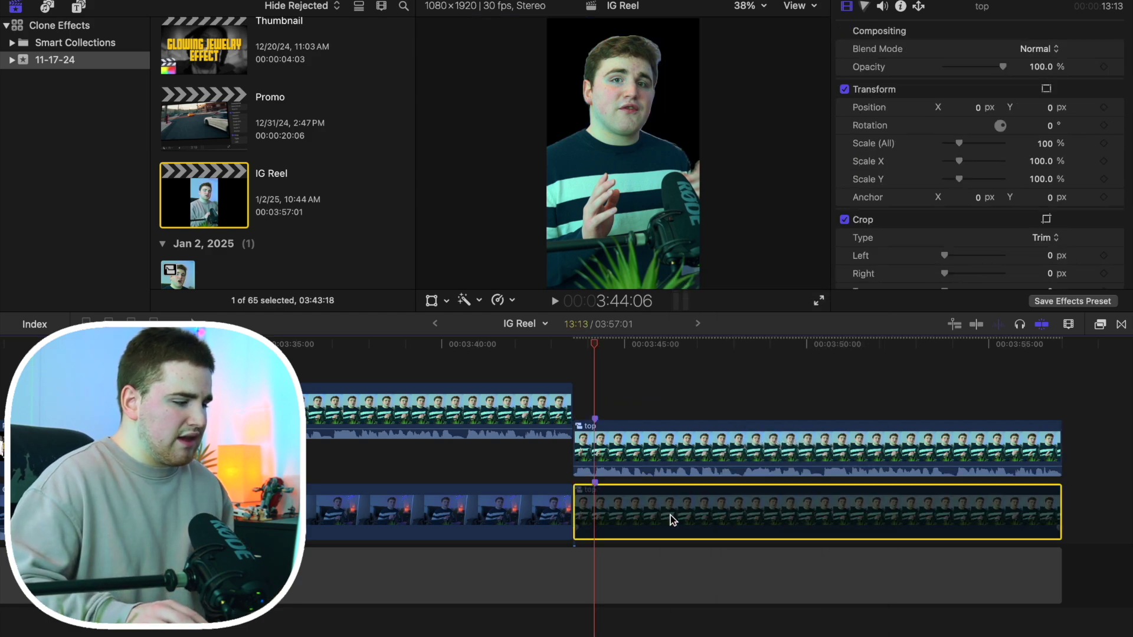
Preview the masked speaker over black, then restore the background clip at 3:44:06
{"action": "left_click_drag", "start_coordinate": [593, 344], "coordinate": [755, 376]}
{"action": "left_click", "coordinate": [755, 446]}
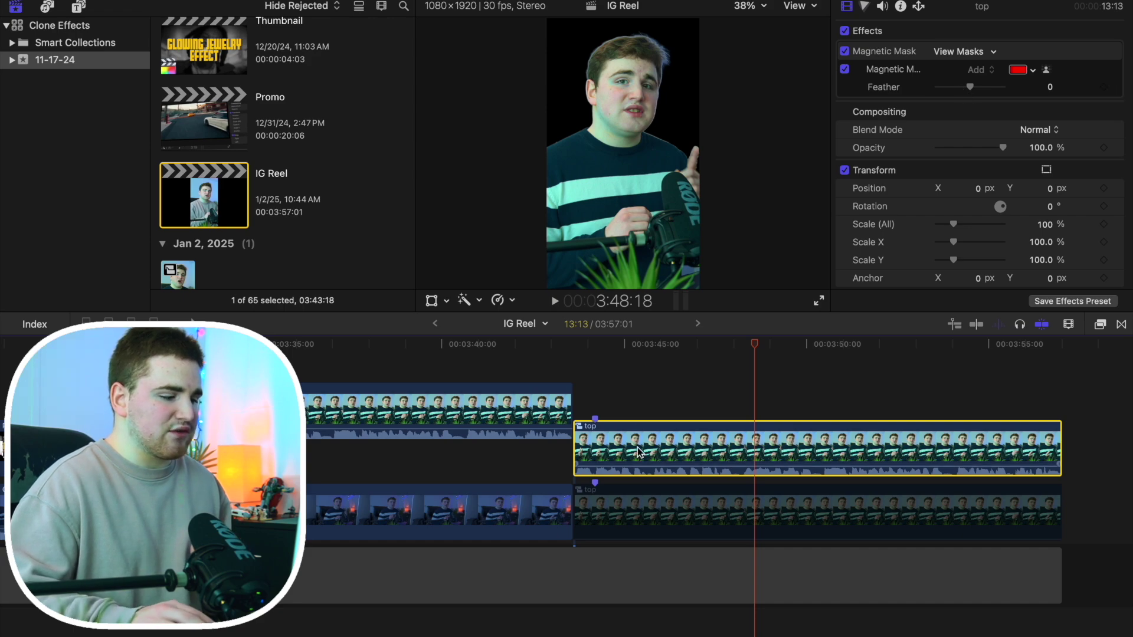
{"action": "left_click", "coordinate": [728, 518]}
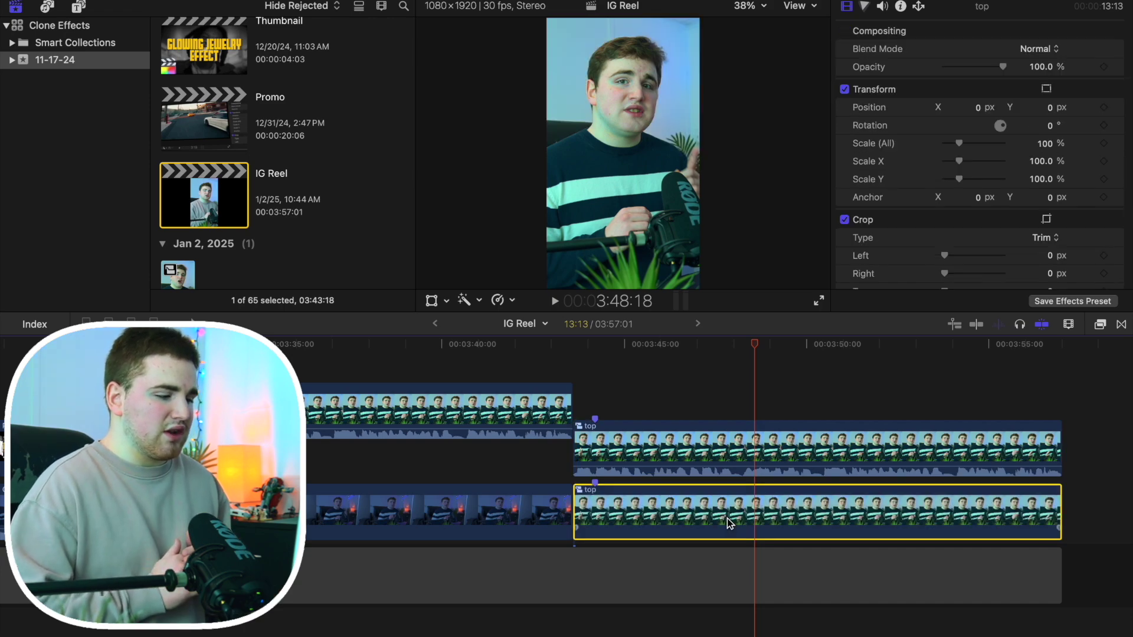
{"action": "left_click", "coordinate": [602, 403]}
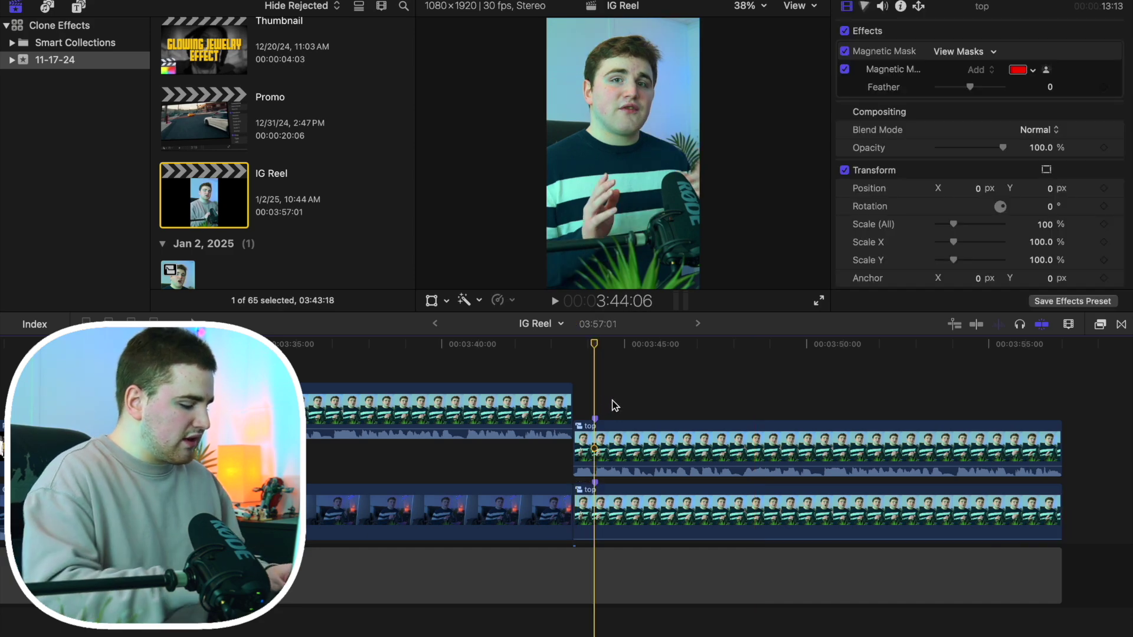
Add a Basic Title above the clip and replace its placeholder text with '4 EFFECTS'
{"action": "key", "text": "ctrl+t"}
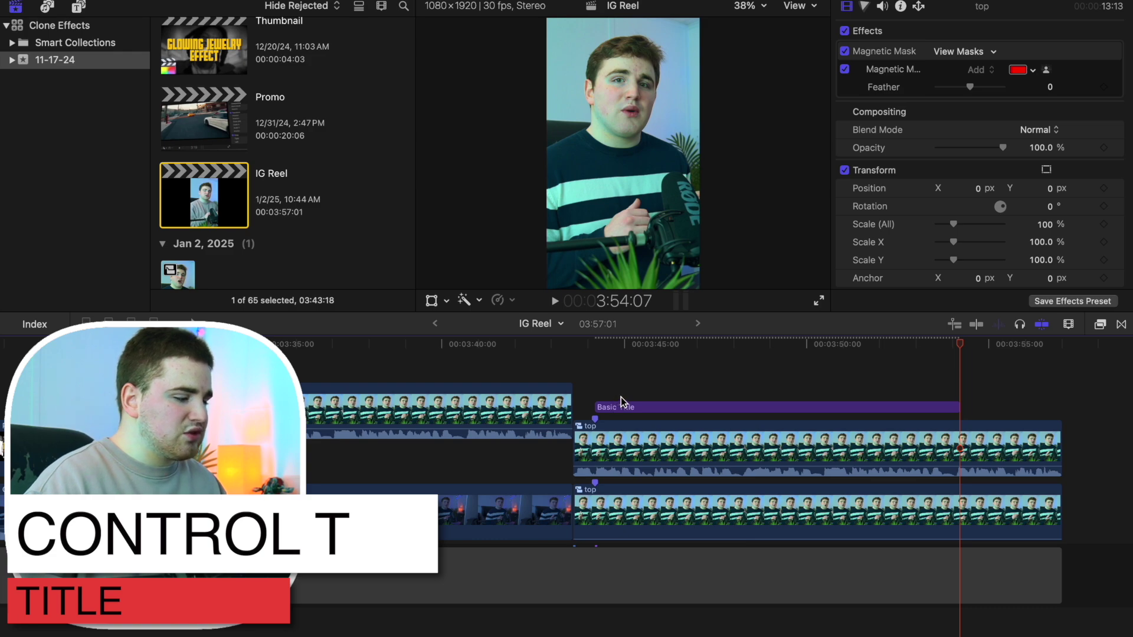
{"action": "left_click", "coordinate": [617, 395]}
{"action": "left_click", "coordinate": [620, 407]}
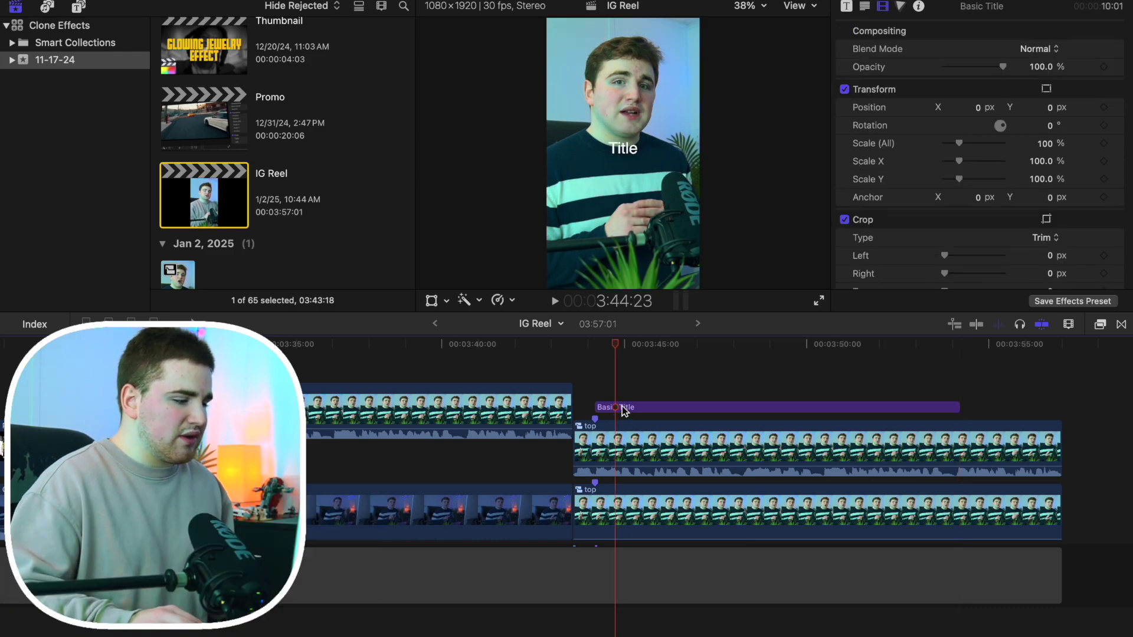
{"action": "left_click", "coordinate": [614, 408]}
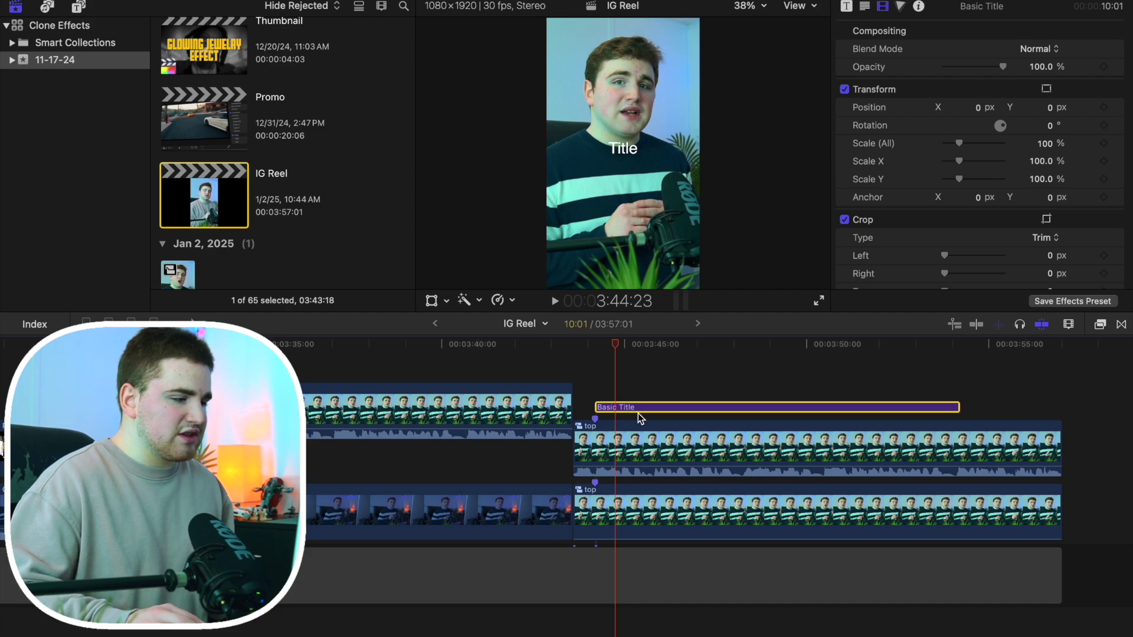
{"action": "left_click", "coordinate": [864, 9]}
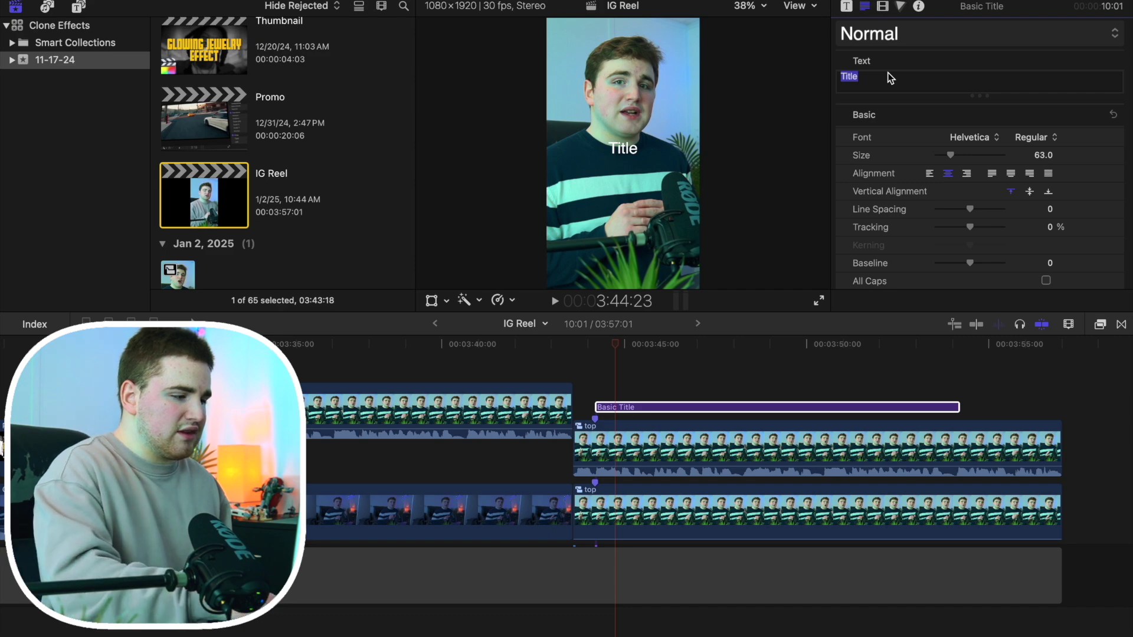
{"action": "key", "text": "BackSpace"}
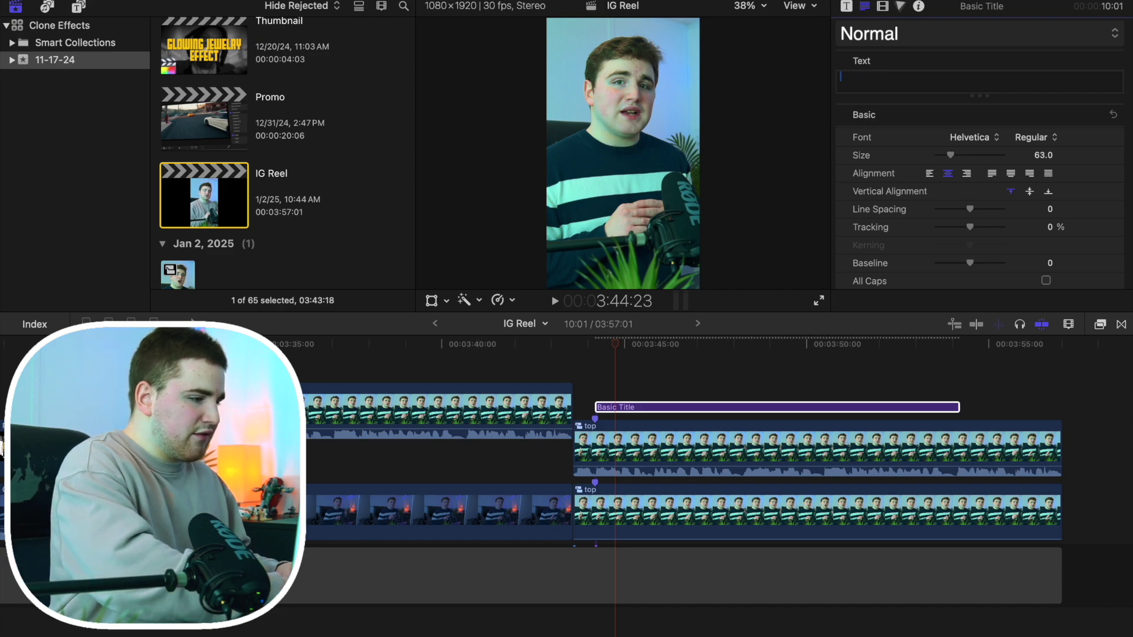
{"action": "type", "text": "4"}
{"action": "key", "text": "Caps_Lock"}
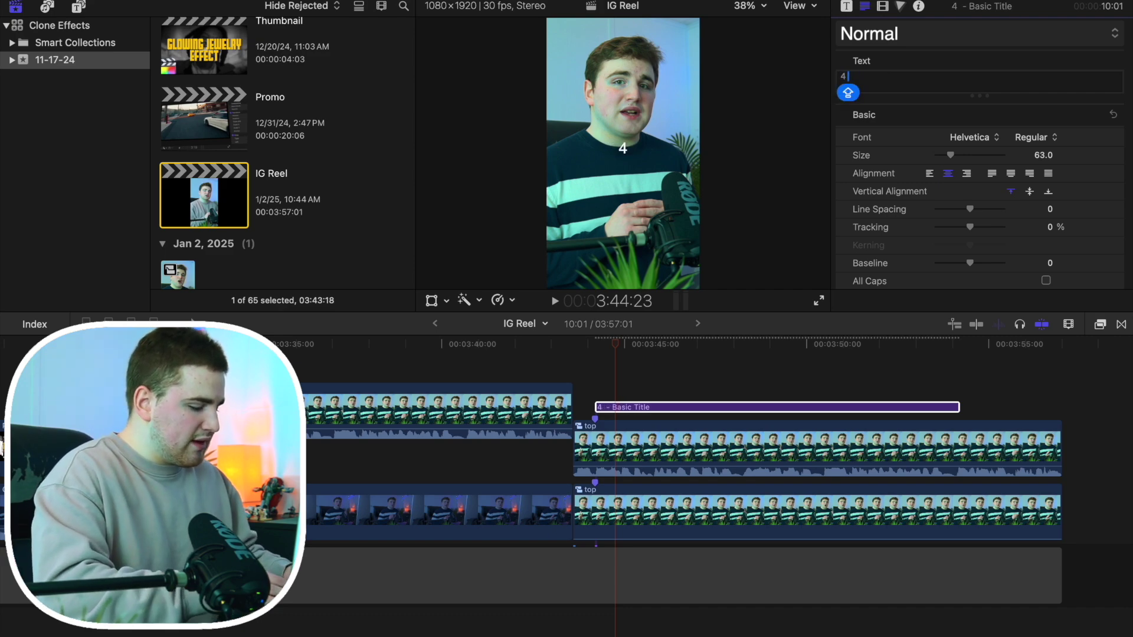
{"action": "type", "text": "EFFECTS"}
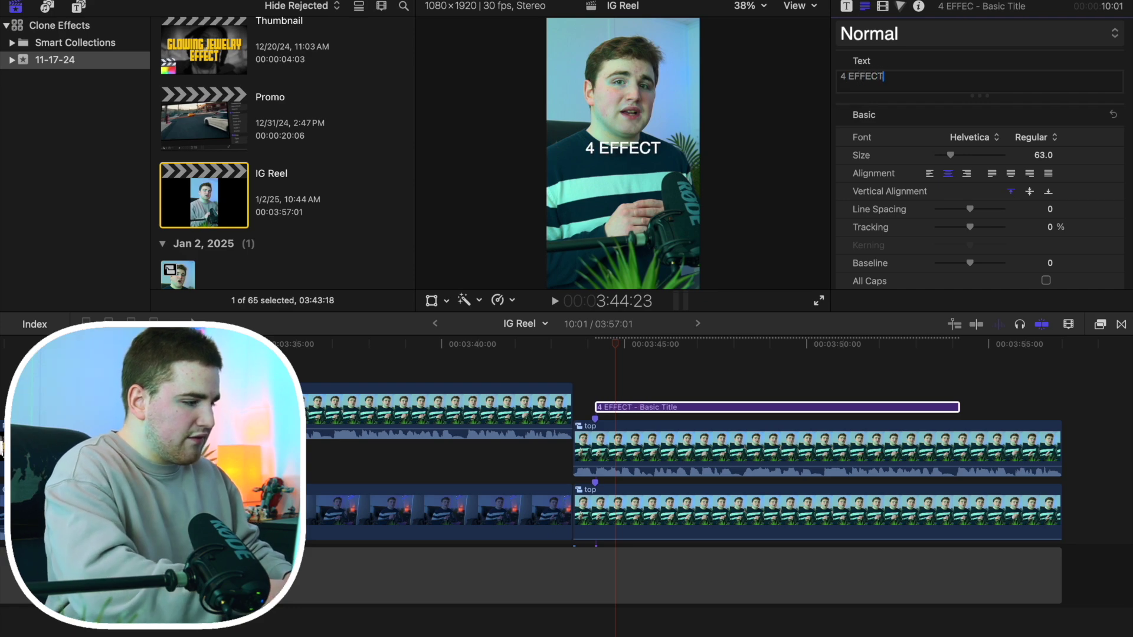
Set the 4 EFFECTS title to the Flatbush font at size 159
{"action": "left_click", "coordinate": [983, 140]}
{"action": "scroll", "coordinate": [979, 142], "scroll_direction": "up", "scroll_amount": 10}
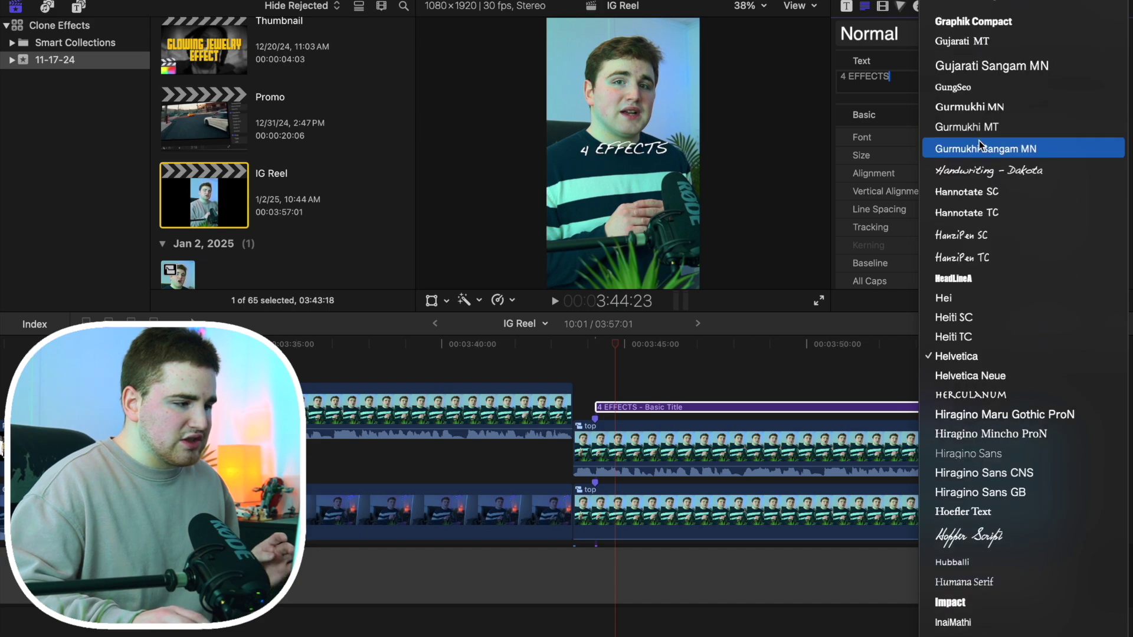
{"action": "scroll", "coordinate": [976, 144], "scroll_direction": "up", "scroll_amount": 3}
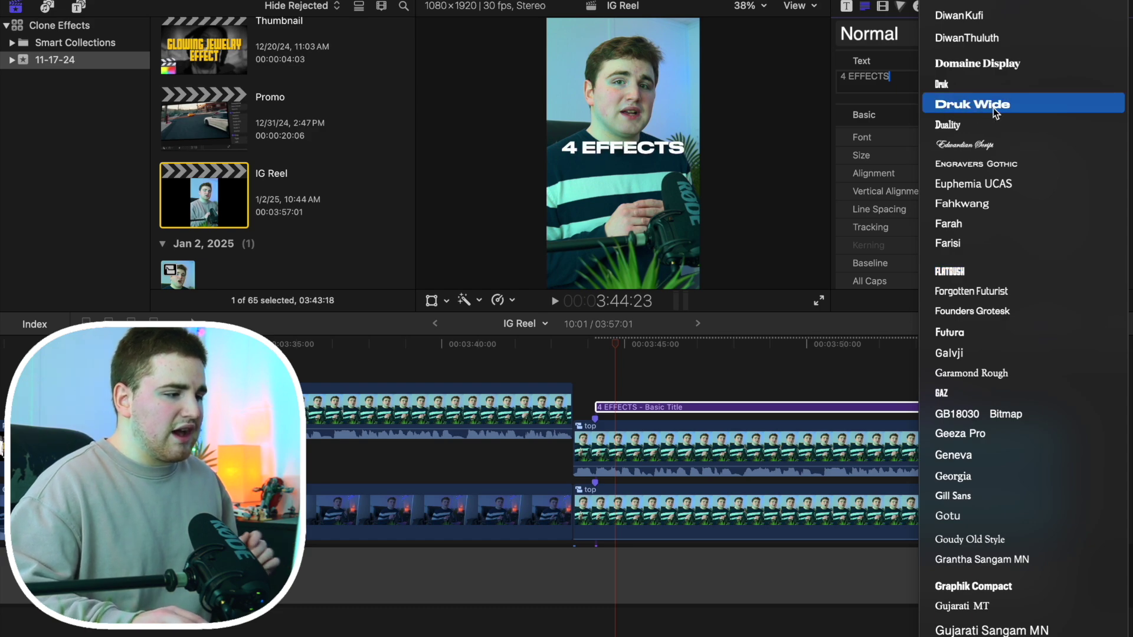
{"action": "left_click", "coordinate": [943, 271]}
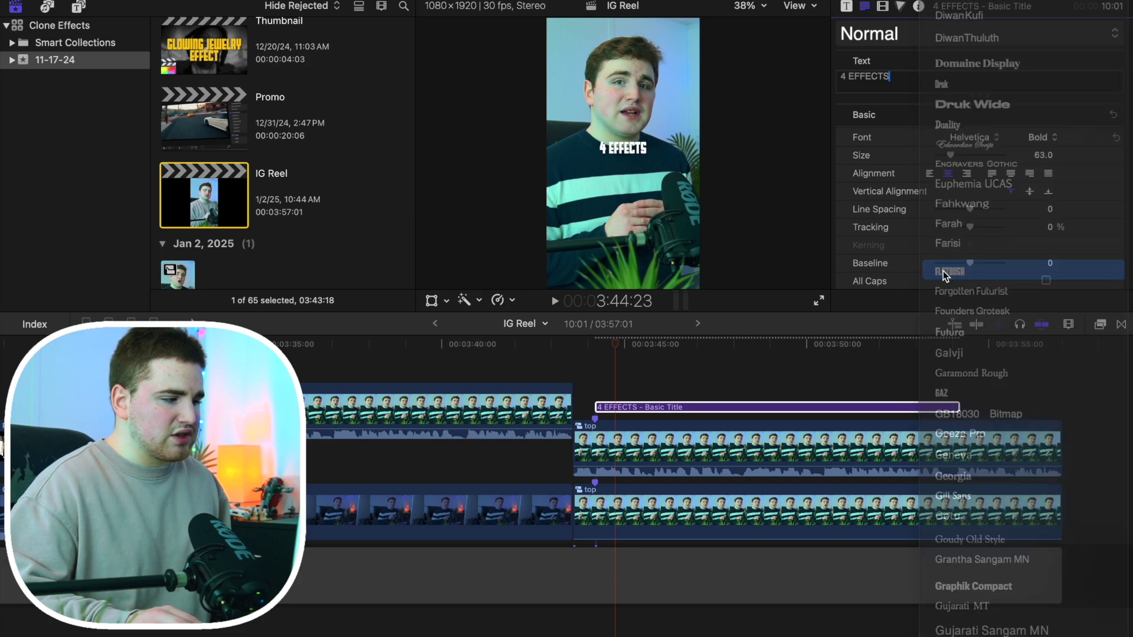
{"action": "left_click_drag", "start_coordinate": [951, 154], "coordinate": [973, 154]}
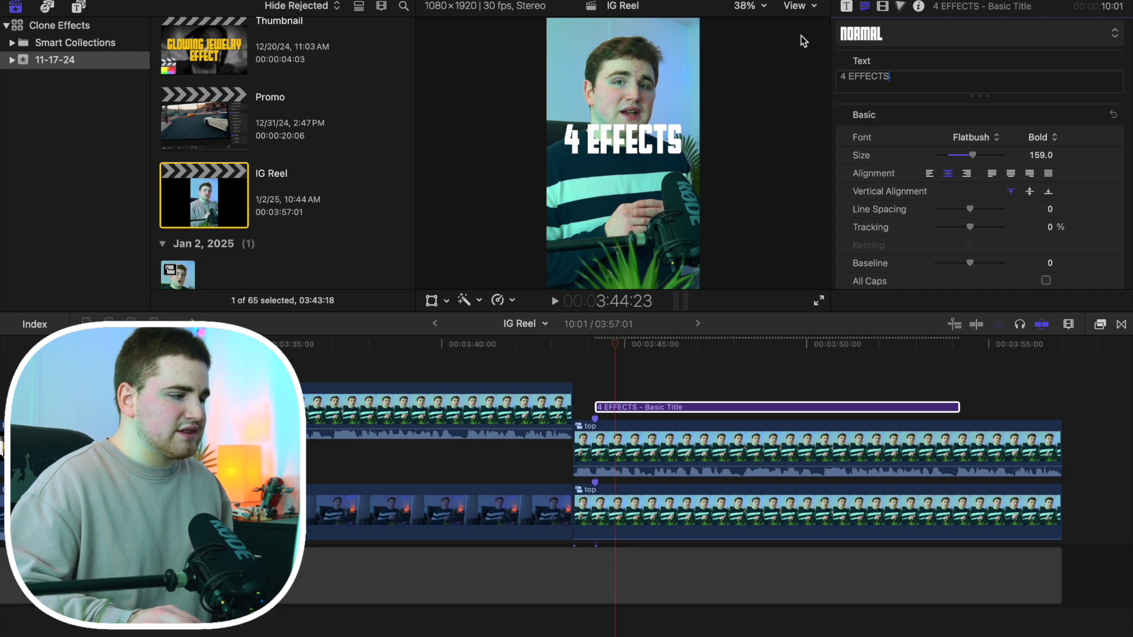
{"action": "left_click", "coordinate": [801, 7]}
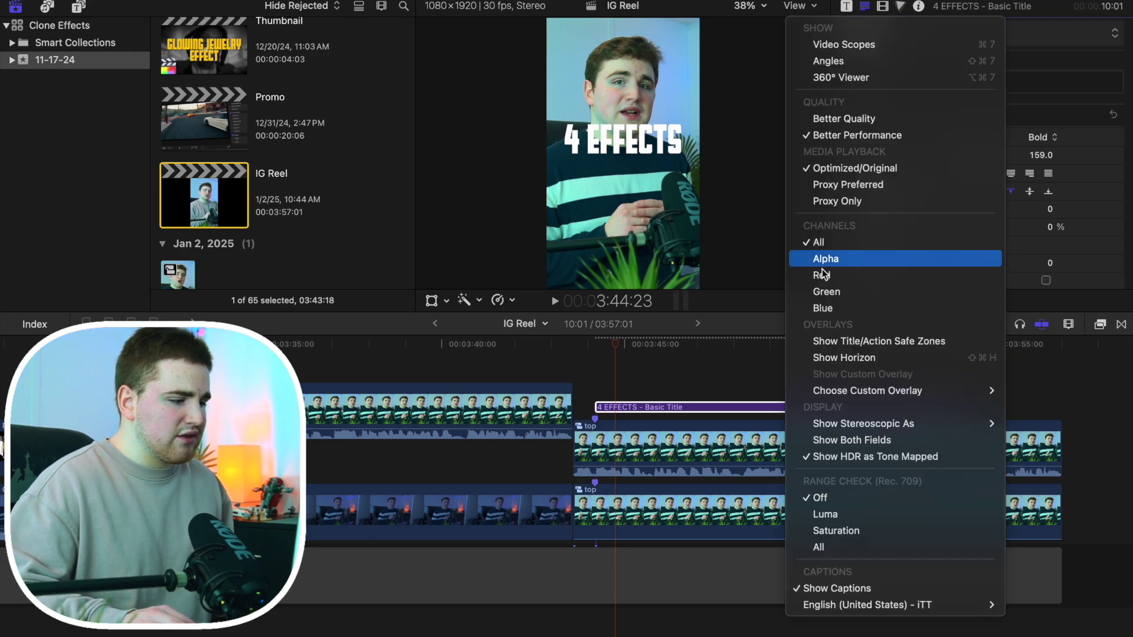
Show title/action safe zones, enlarge the title to 172 and raise it to Y 615 px
{"action": "left_click", "coordinate": [834, 339]}
{"action": "left_click_drag", "start_coordinate": [971, 157], "coordinate": [976, 155]}
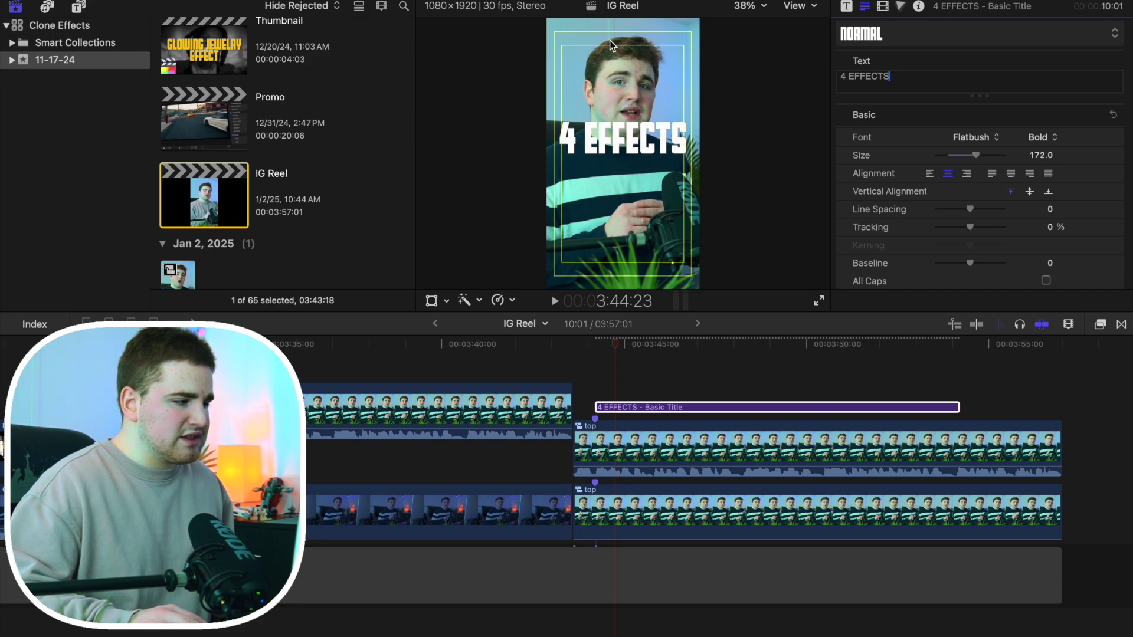
{"action": "left_click", "coordinate": [884, 7]}
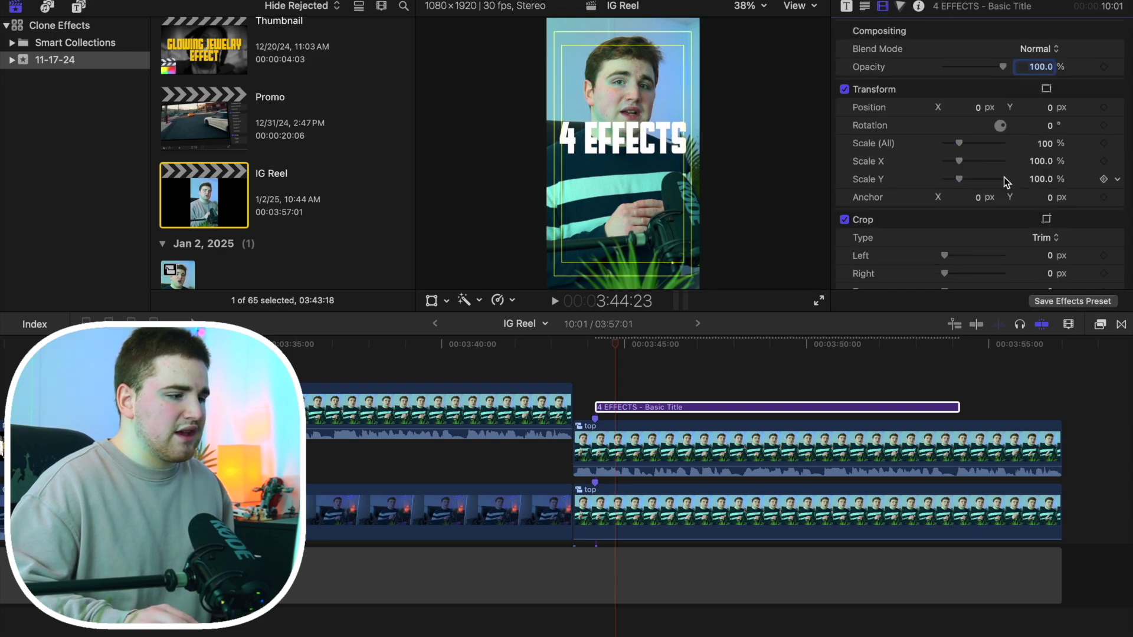
{"action": "left_click_drag", "start_coordinate": [1052, 111], "coordinate": [1052, 69]}
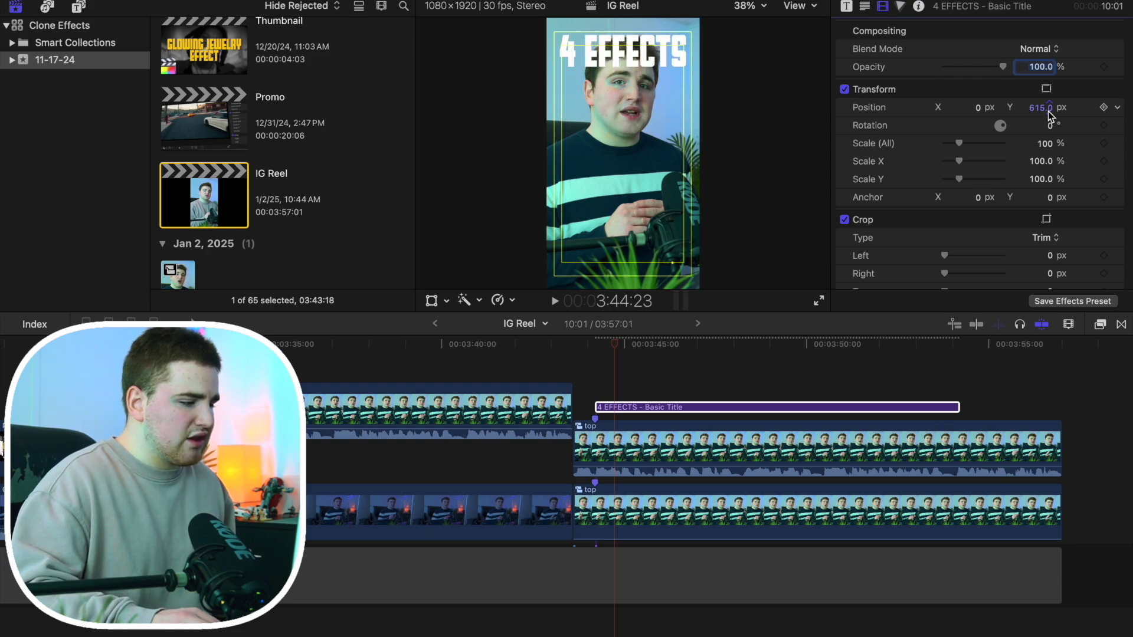
{"action": "left_click", "coordinate": [618, 408]}
{"action": "key", "text": "super+equal"}
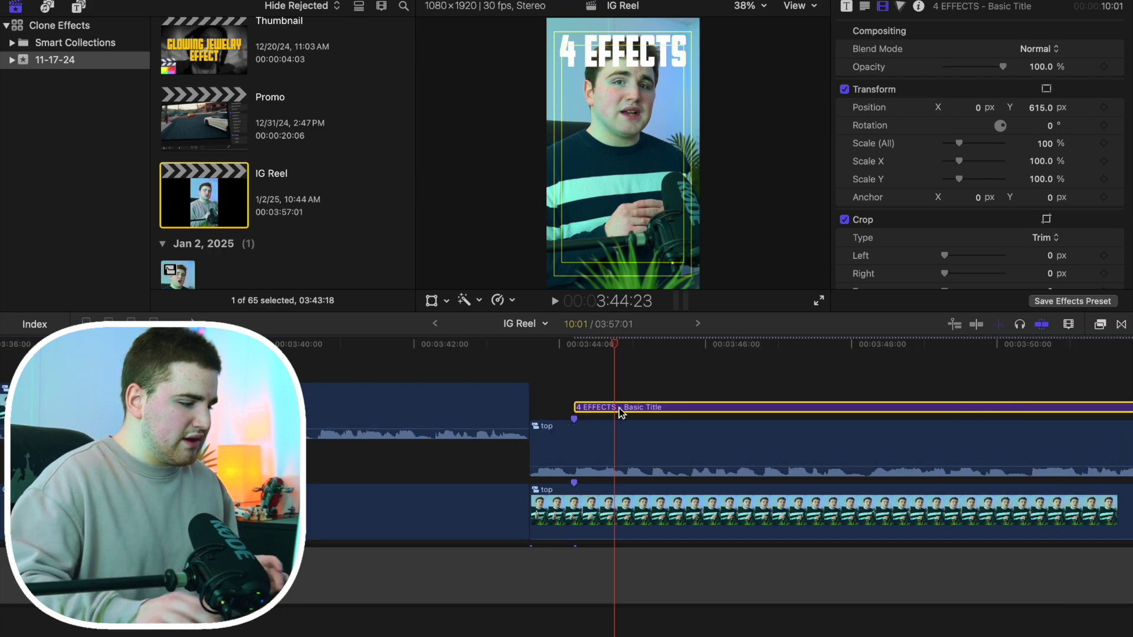
Move the 4 EFFECTS title between the two video layers and preview it from before its start
{"action": "left_click_drag", "start_coordinate": [630, 411], "coordinate": [629, 469]}
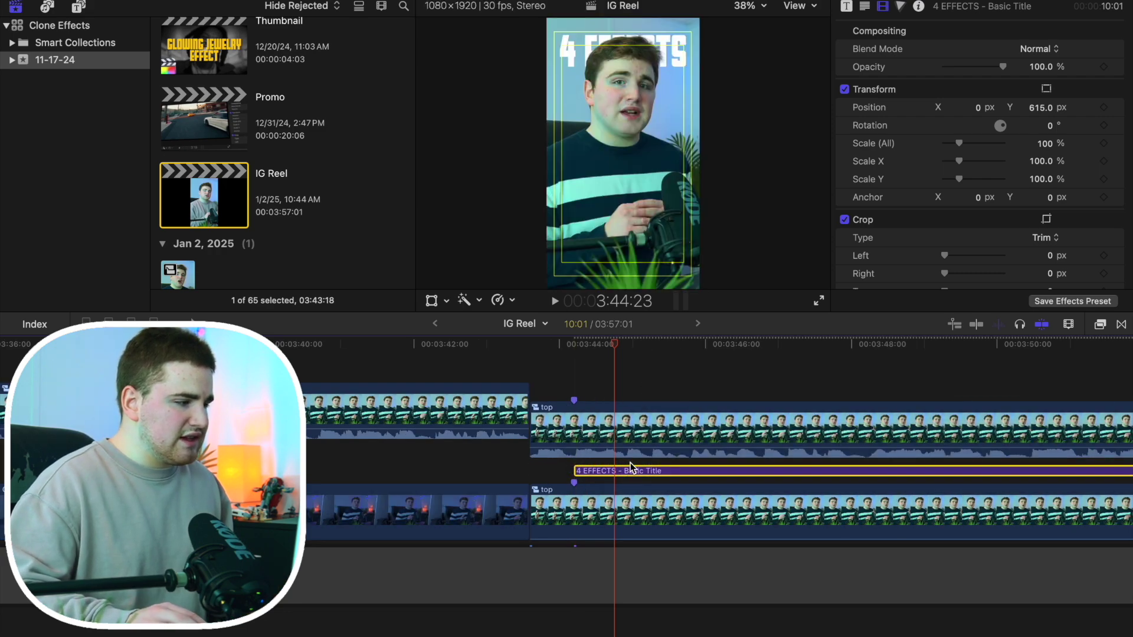
{"action": "left_click_drag", "start_coordinate": [617, 344], "coordinate": [574, 354]}
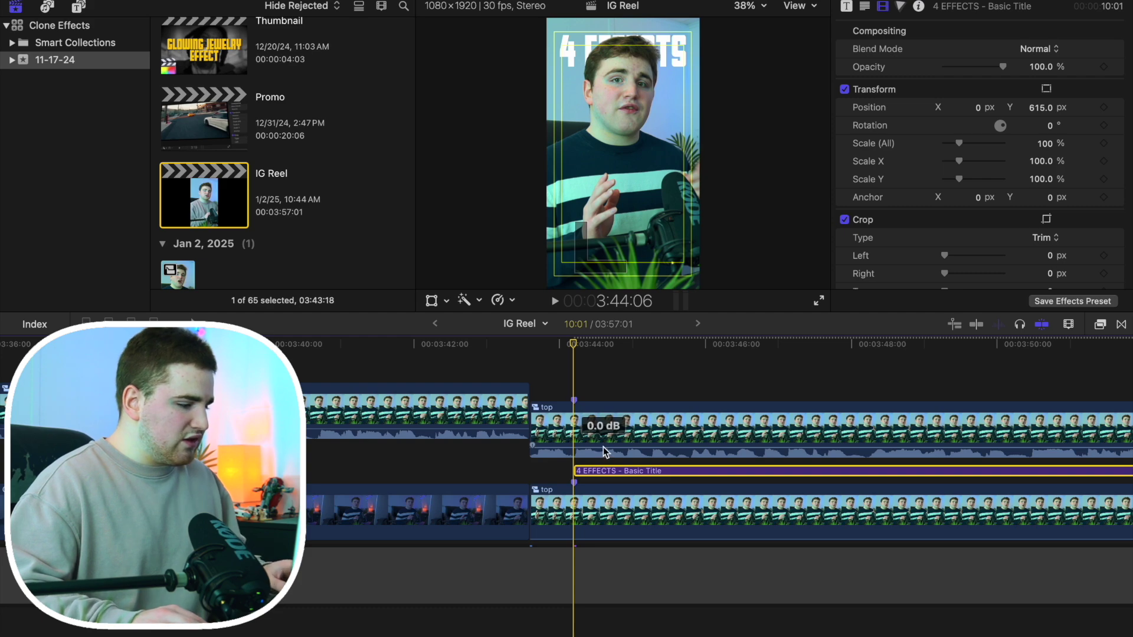
{"action": "key", "text": "space"}
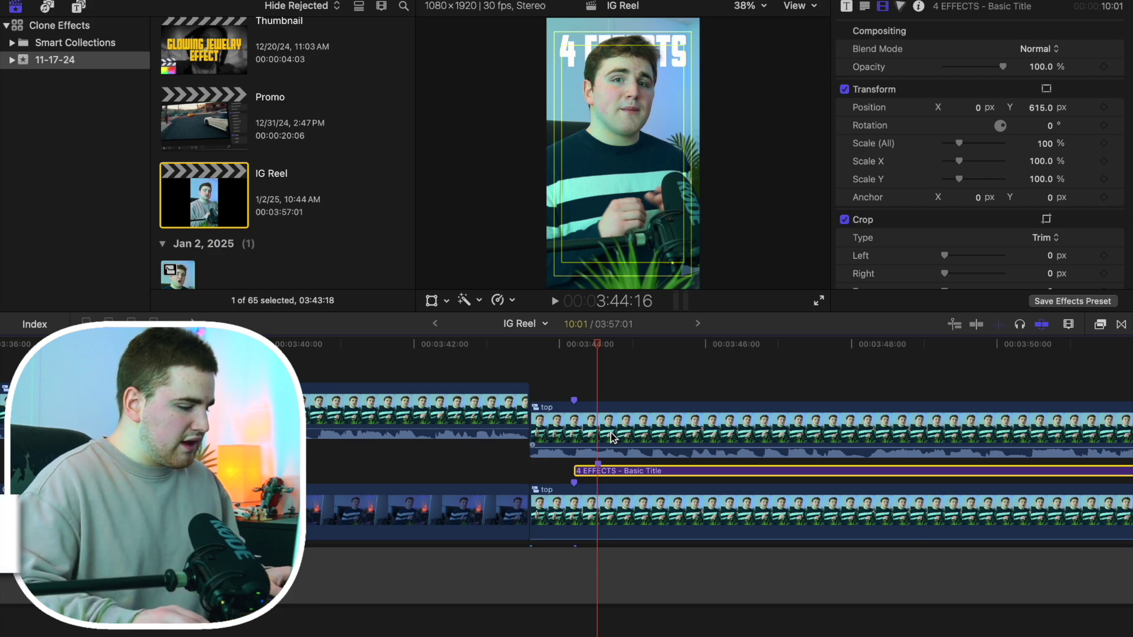
Duplicate the 4 EFFECTS title, trim the copy's start to the playhead, and place it above the main video
{"action": "left_click_drag", "start_coordinate": [642, 472], "coordinate": [634, 457]}
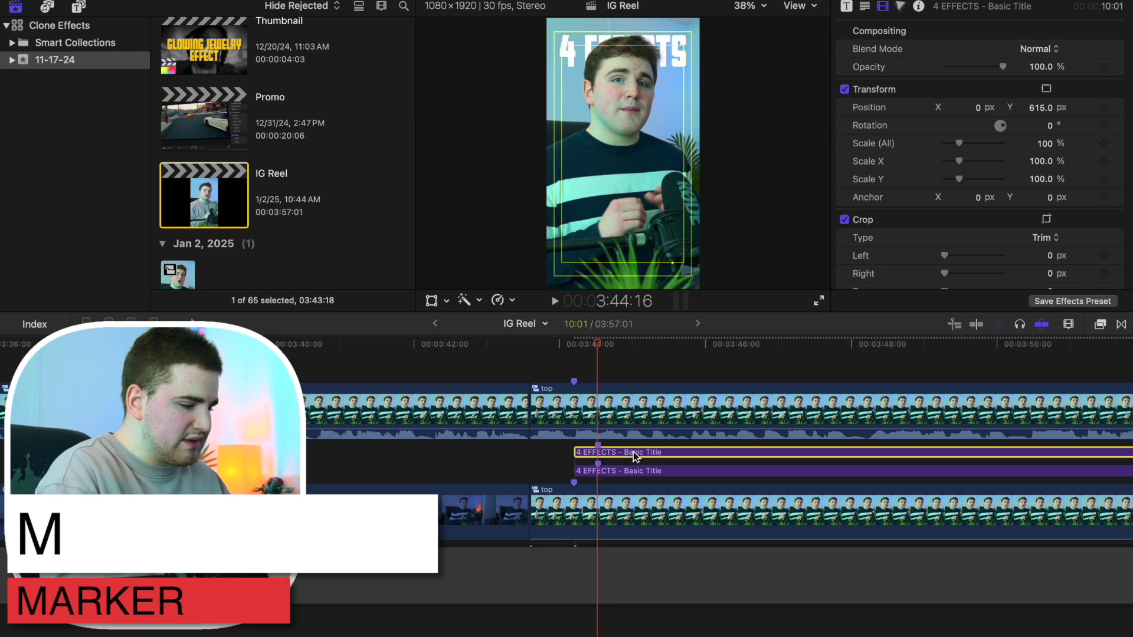
{"action": "key", "text": "alt+bracketleft"}
{"action": "left_click_drag", "start_coordinate": [647, 454], "coordinate": [654, 386]}
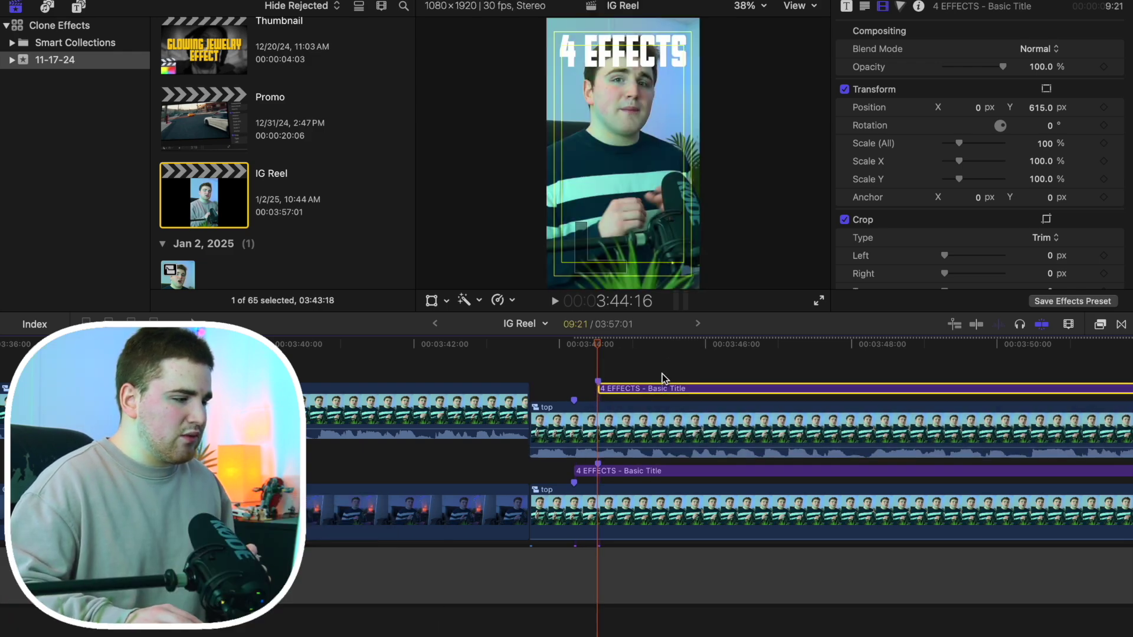
Replace the duplicate title's text with 'for' and enlarge its size to 288
{"action": "left_click", "coordinate": [864, 7]}
{"action": "triple_click", "coordinate": [904, 73]}
{"action": "key", "text": "BackSpace"}
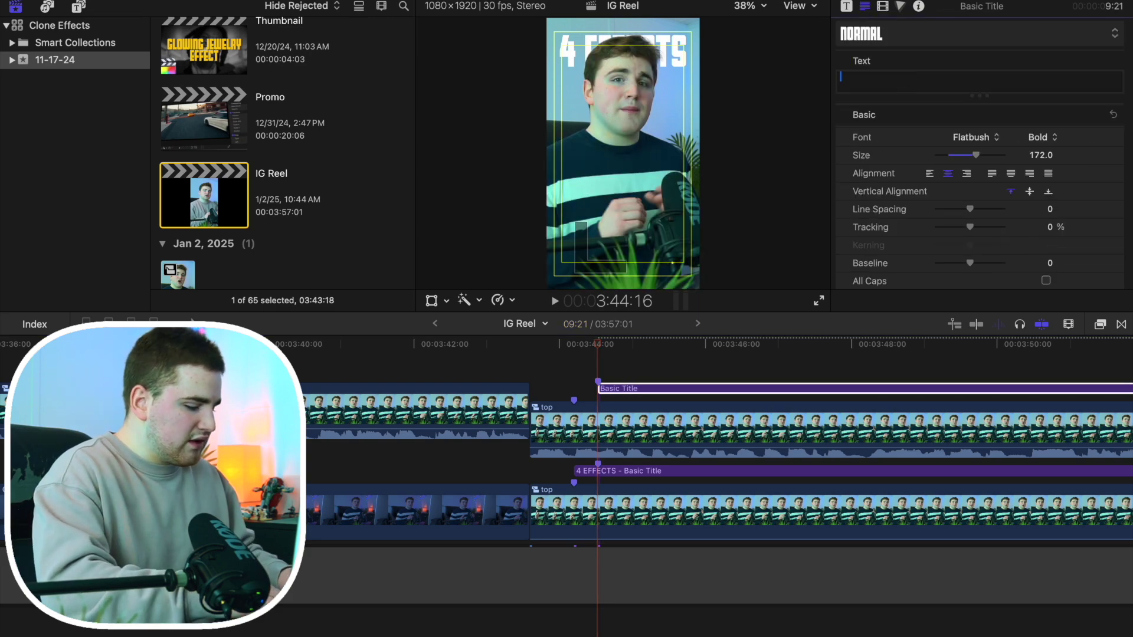
{"action": "type", "text": "for"}
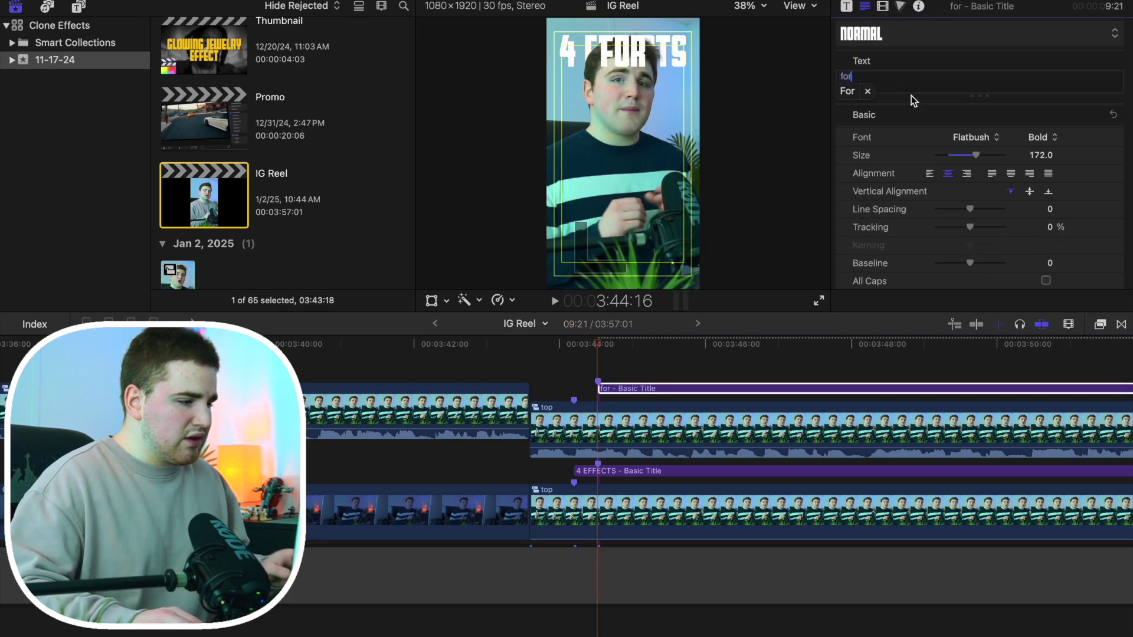
{"action": "left_click_drag", "start_coordinate": [976, 155], "coordinate": [1007, 156]}
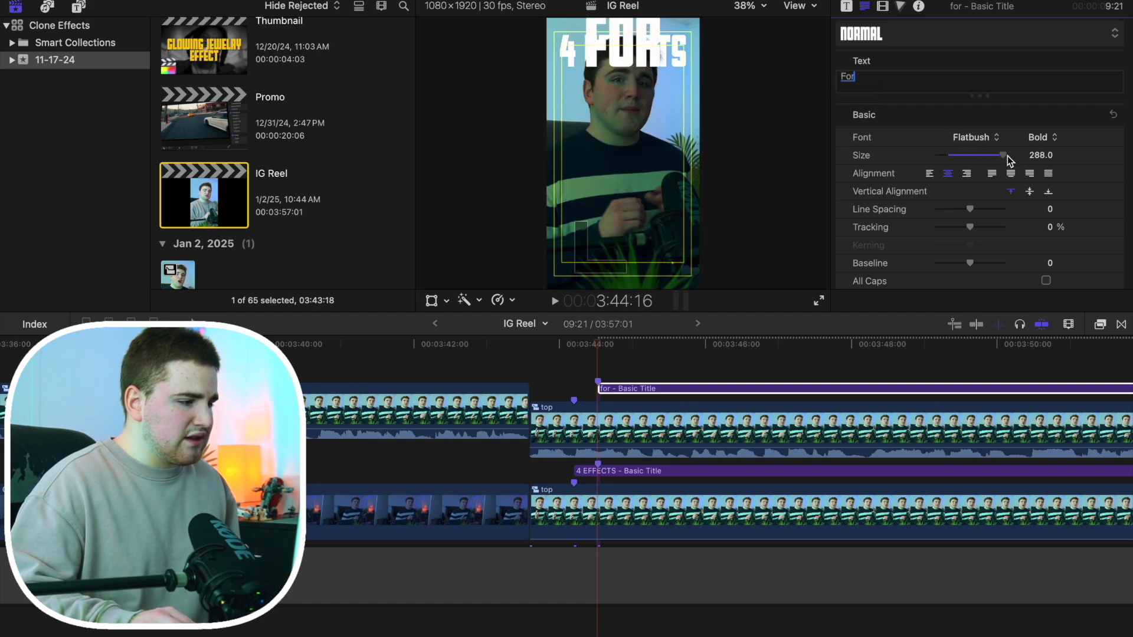
Scale the FOR title to 173%, lower it to Position Y -55.5, and tuck it beneath the upper video layer
{"action": "left_click", "coordinate": [882, 8]}
{"action": "left_click_drag", "start_coordinate": [1037, 113], "coordinate": [1045, 142]}
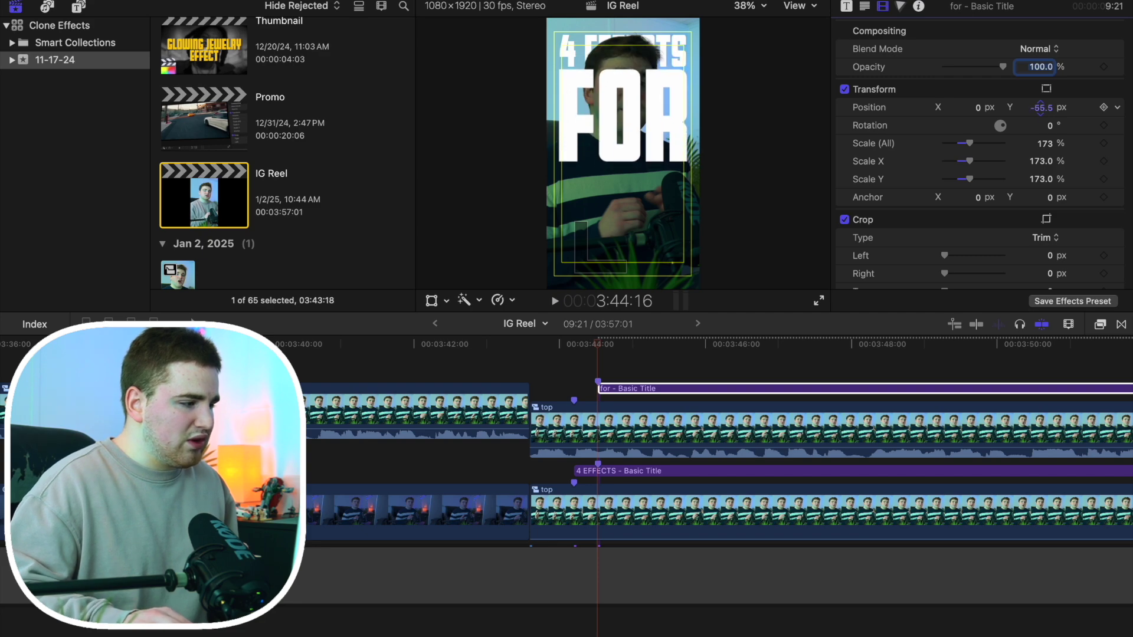
{"action": "left_click_drag", "start_coordinate": [651, 391], "coordinate": [651, 446]}
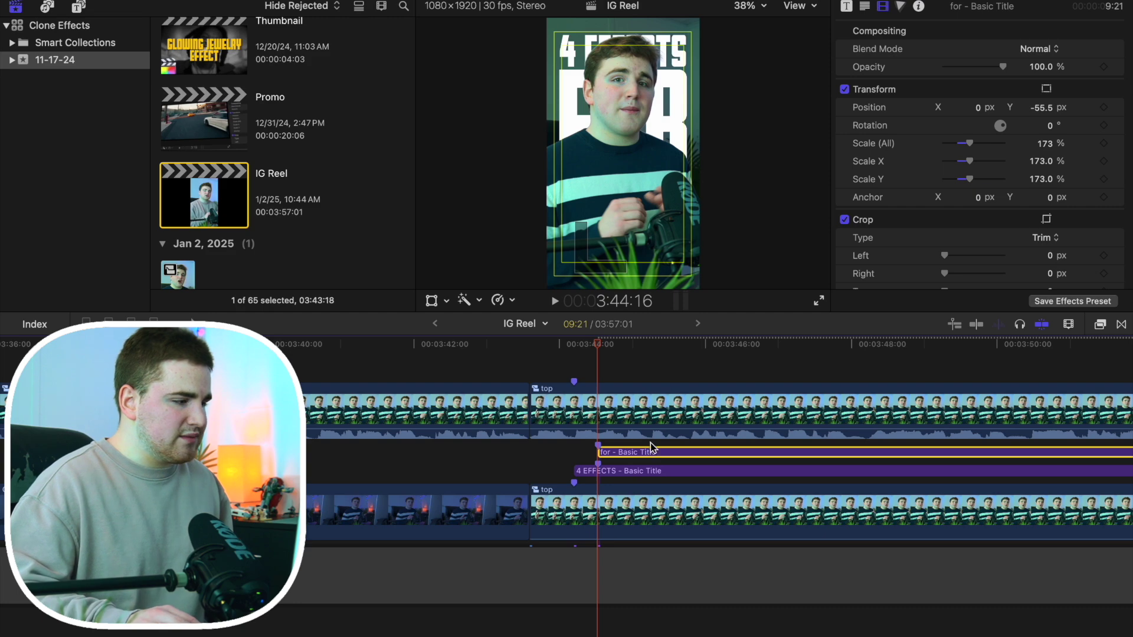
Step frame by frame from just before the titles to find where the FOR title first appears
{"action": "left_click", "coordinate": [557, 375]}
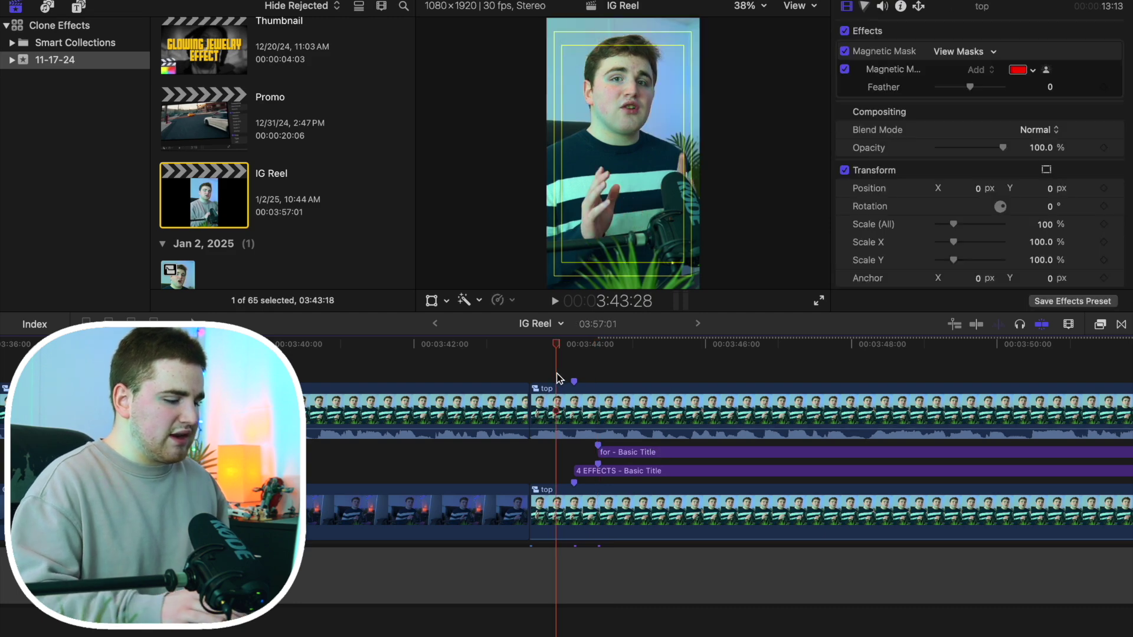
{"action": "key", "text": "Right"}
{"action": "key", "text": "Right"}
{"action": "key", "text": "Right"}
{"action": "key", "text": "Right"}
{"action": "key", "text": "Right"}
{"action": "key", "text": "Right"}
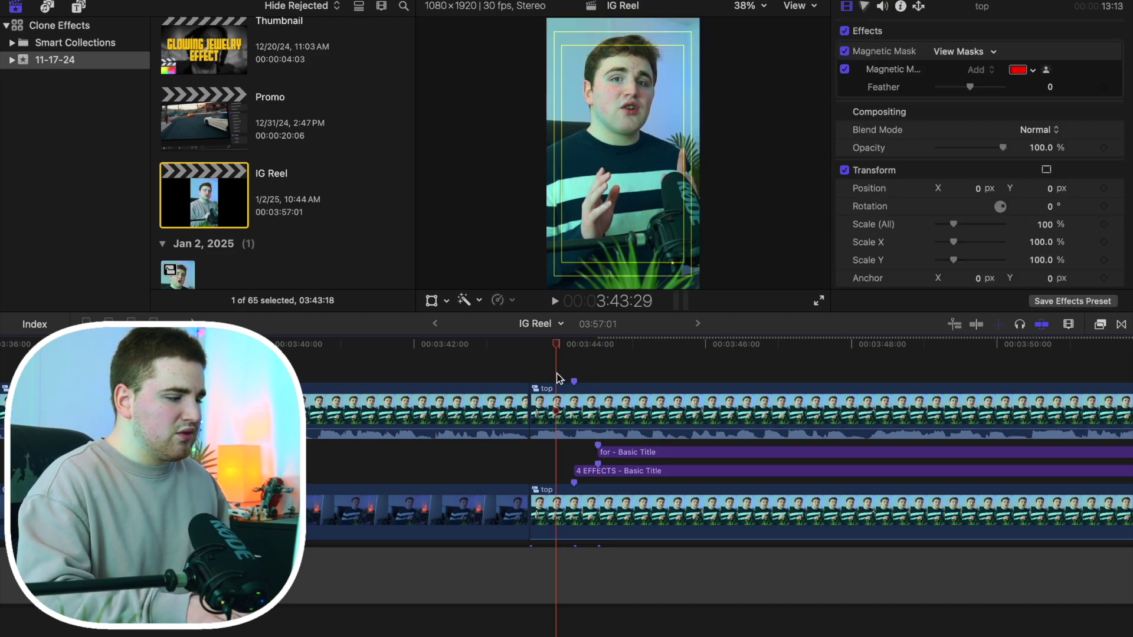
{"action": "key", "text": "Right"}
{"action": "key", "text": "Right"}
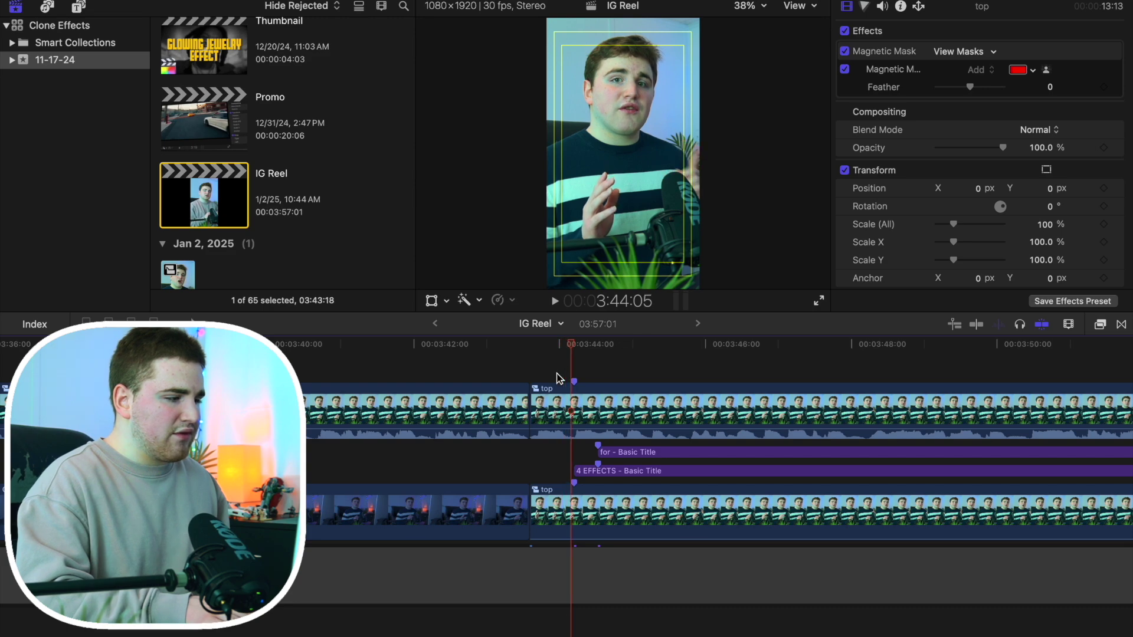
{"action": "key", "text": "Right"}
{"action": "key", "text": "Right"}
{"action": "key", "text": "Right"}
{"action": "key", "text": "Right"}
{"action": "key", "text": "Right"}
{"action": "key", "text": "Right"}
{"action": "key", "text": "Right"}
{"action": "key", "text": "Right"}
{"action": "key", "text": "Right"}
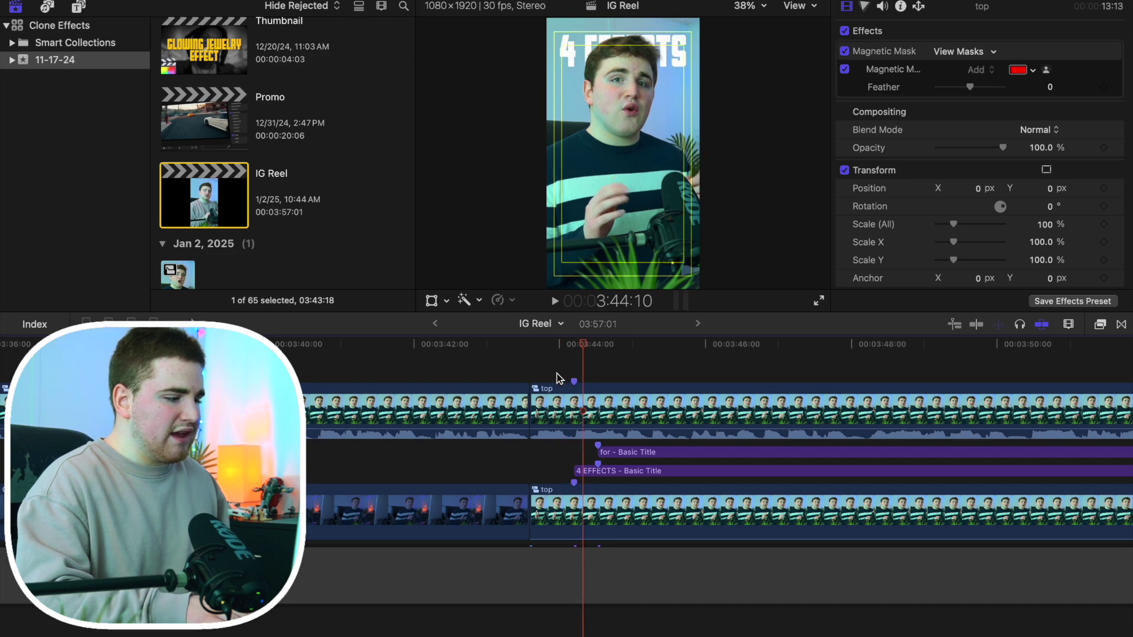
{"action": "key", "text": "Right"}
{"action": "key", "text": "Right"}
{"action": "key", "text": "Right"}
{"action": "key", "text": "Right"}
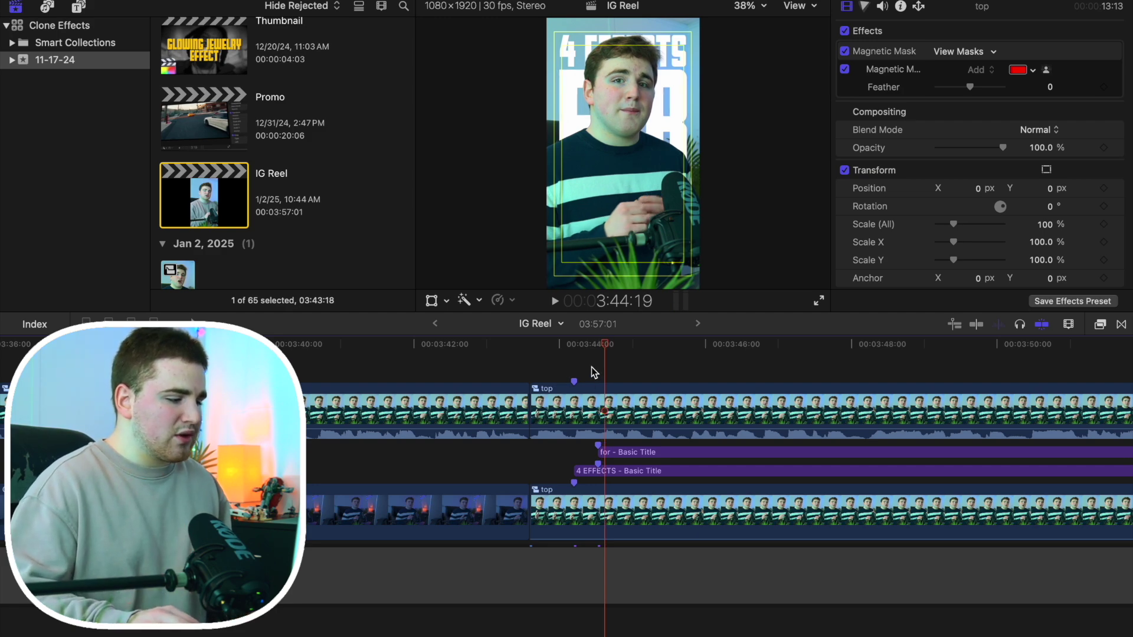
{"action": "key", "text": "Left"}
{"action": "key", "text": "Left"}
{"action": "key", "text": "Left"}
{"action": "key", "text": "Right"}
{"action": "key", "text": "Right"}
{"action": "key", "text": "Right"}
{"action": "key", "text": "Right"}
{"action": "key", "text": "Right"}
{"action": "key", "text": "Right"}
{"action": "key", "text": "Right"}
{"action": "key", "text": "Right"}
{"action": "key", "text": "Right"}
{"action": "key", "text": "Right"}
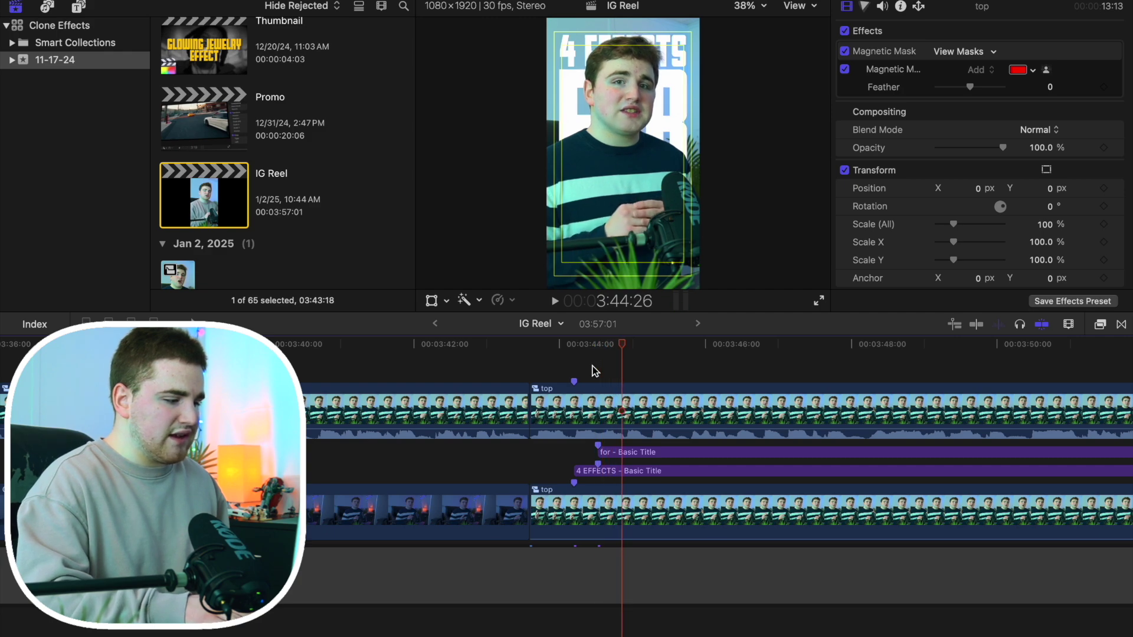
Add a marker at 3:44:26 on the lower speaker clip, then duplicate the FOR title into a lane above
{"action": "left_click", "coordinate": [626, 409]}
{"action": "left_click", "coordinate": [626, 502]}
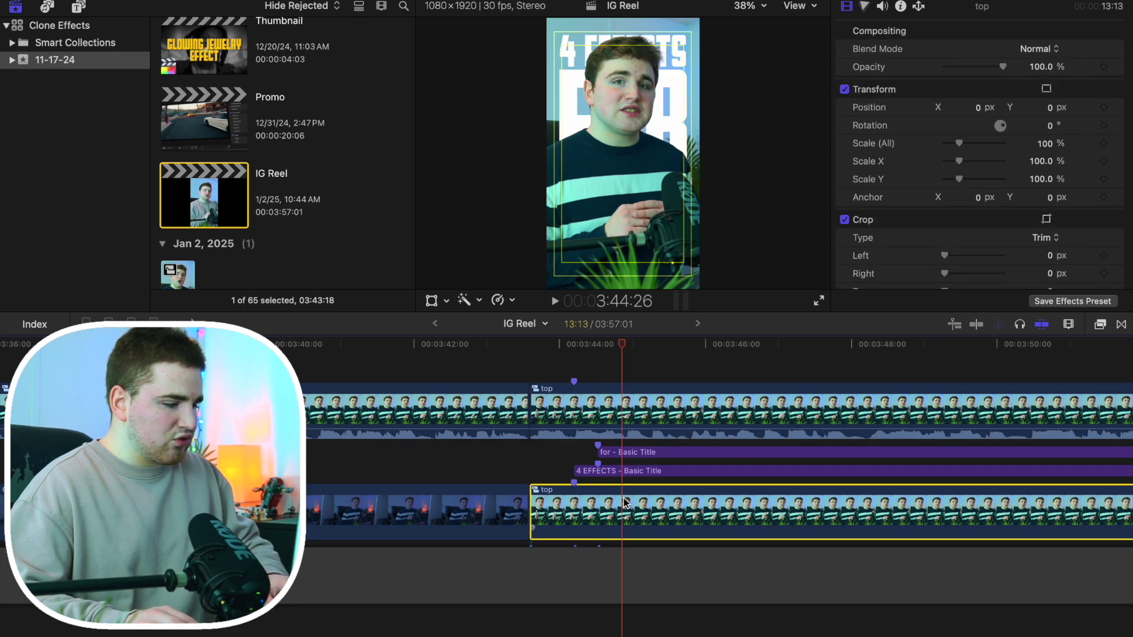
{"action": "key", "text": "alt+m"}
{"action": "left_click", "coordinate": [769, 441]}
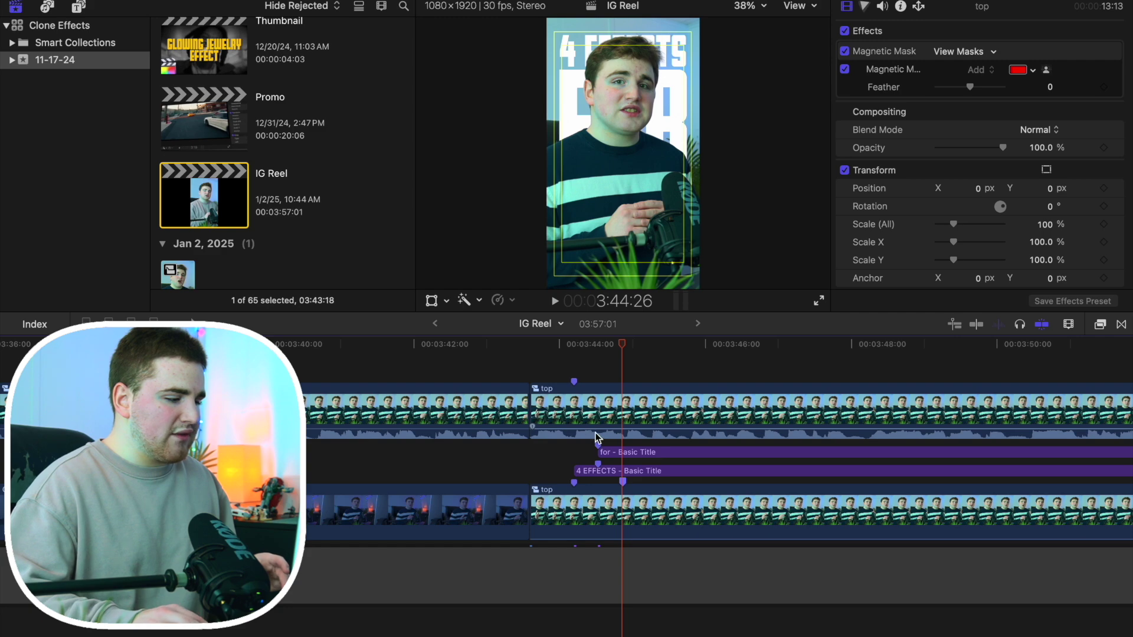
{"action": "left_click", "coordinate": [635, 453]}
{"action": "left_click_drag", "start_coordinate": [637, 457], "coordinate": [664, 412]}
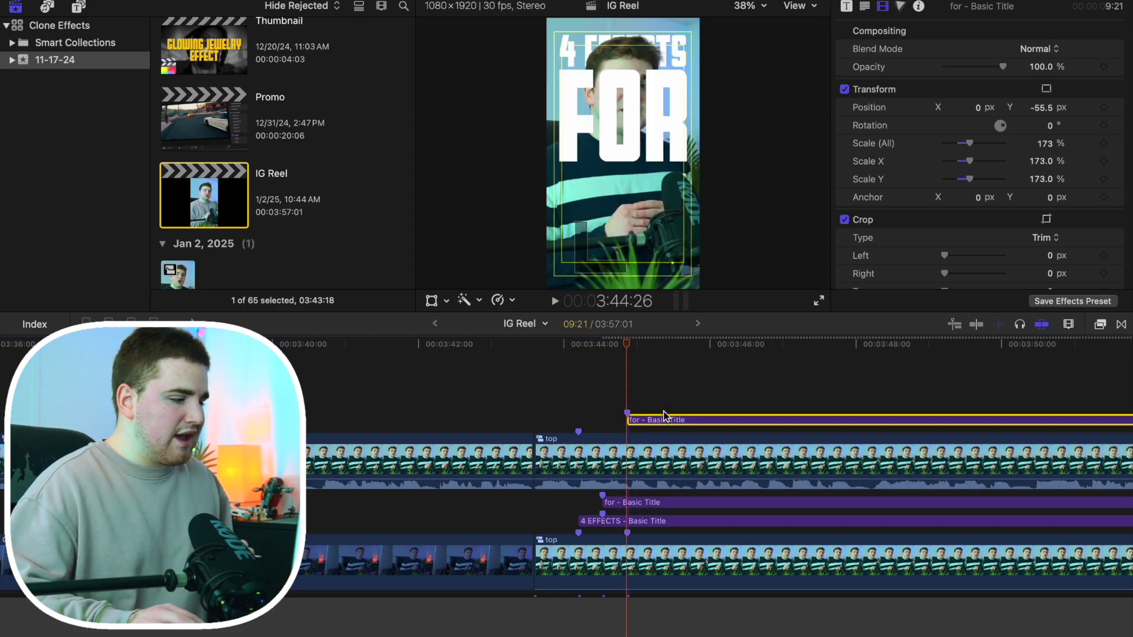
Change the copied title's text to FCP and lower it to Position Y -678.1
{"action": "left_click", "coordinate": [865, 7]}
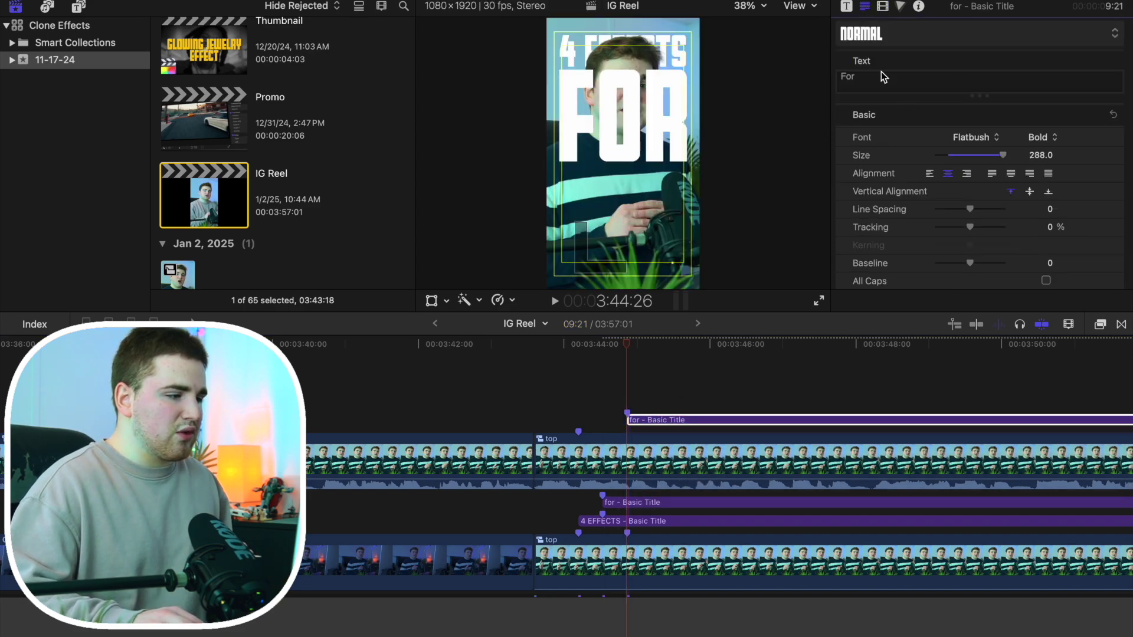
{"action": "triple_click", "coordinate": [894, 76]}
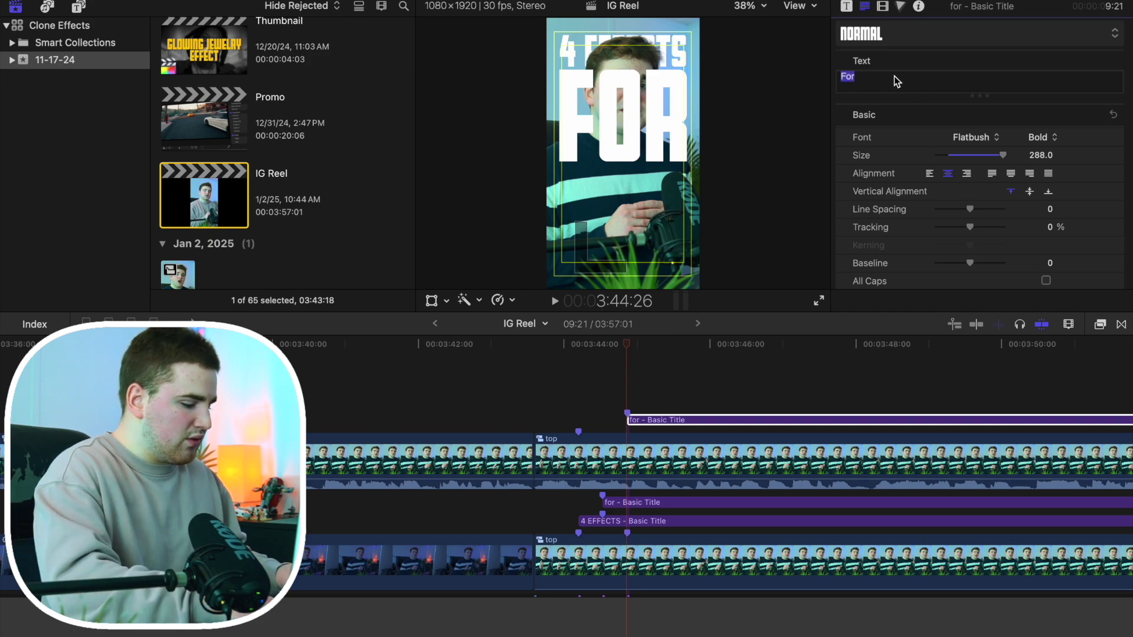
{"action": "key", "text": "BackSpace"}
{"action": "type", "text": "FCP"}
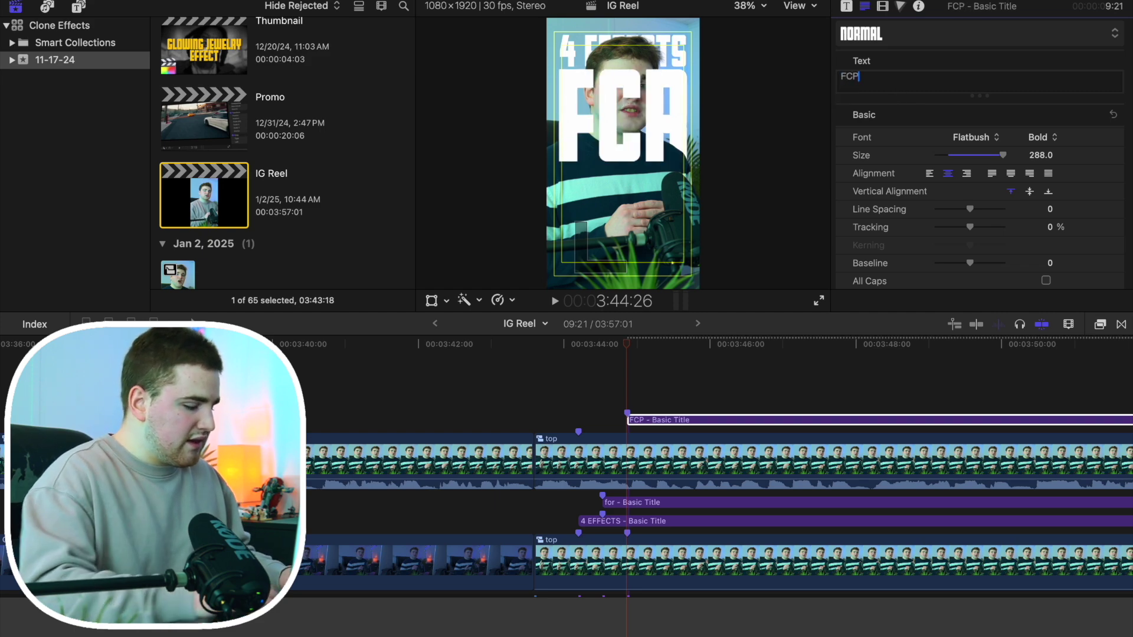
{"action": "left_click", "coordinate": [690, 419]}
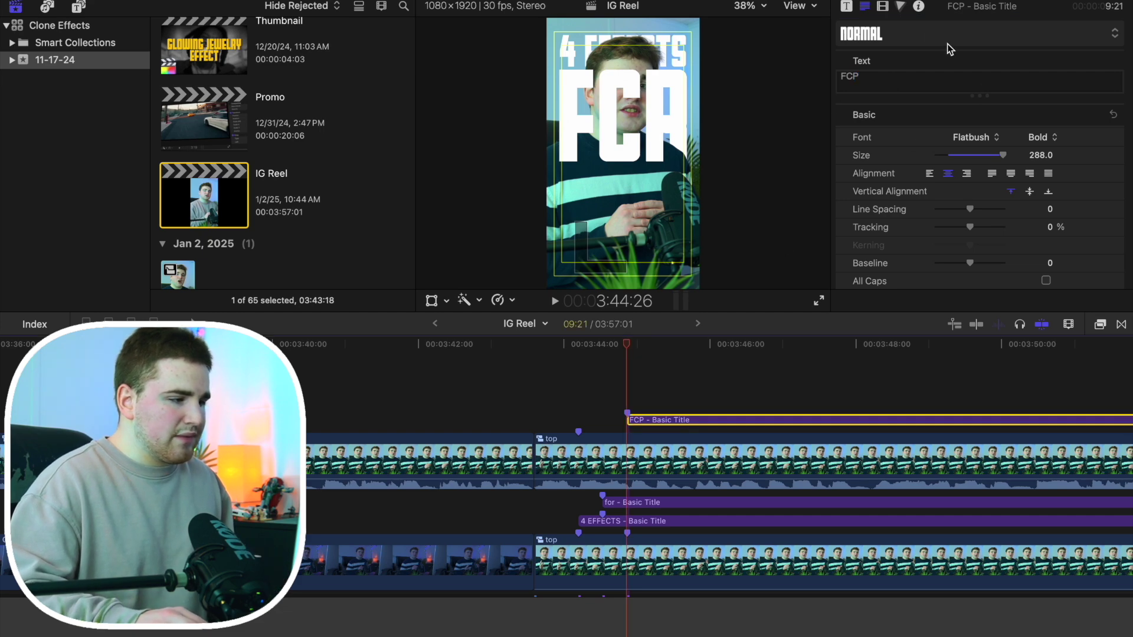
{"action": "left_click", "coordinate": [883, 6]}
{"action": "left_click_drag", "start_coordinate": [1039, 108], "coordinate": [1039, 136]}
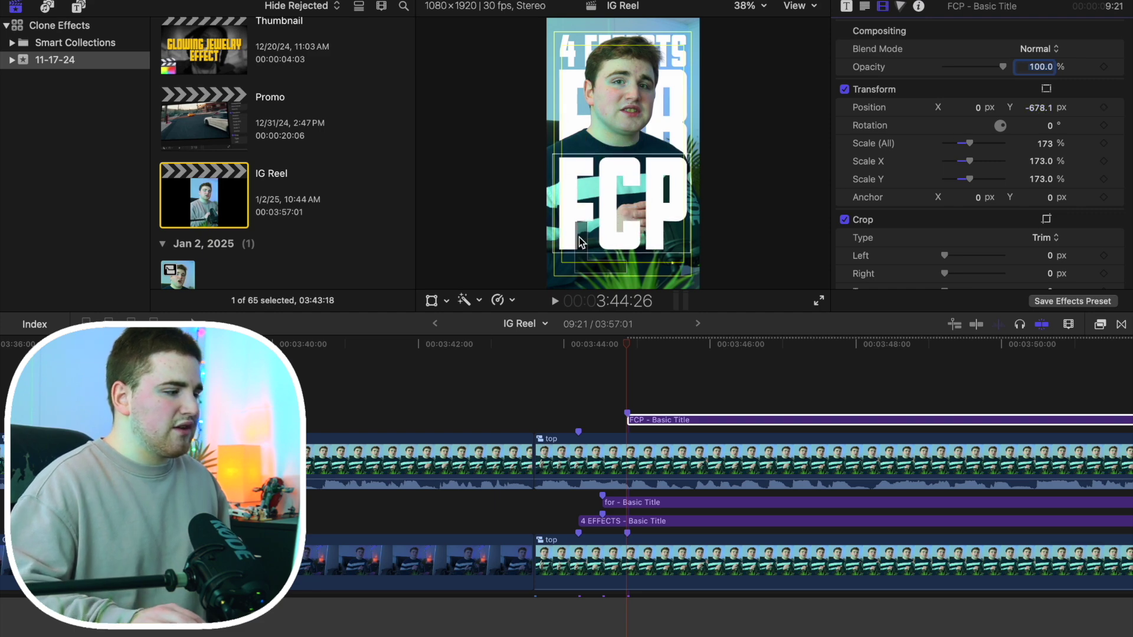
Hide the viewer's safe zone guides and zoom the timeline out to show whole clips
{"action": "left_click", "coordinate": [801, 11]}
{"action": "left_click", "coordinate": [807, 342]}
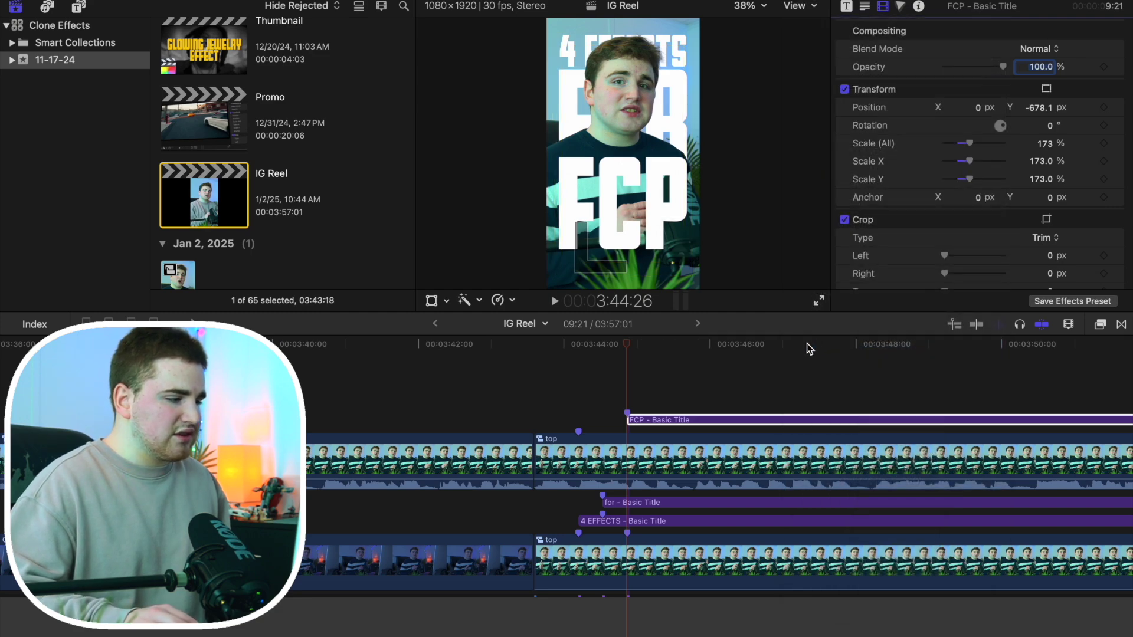
{"action": "left_click", "coordinate": [566, 402]}
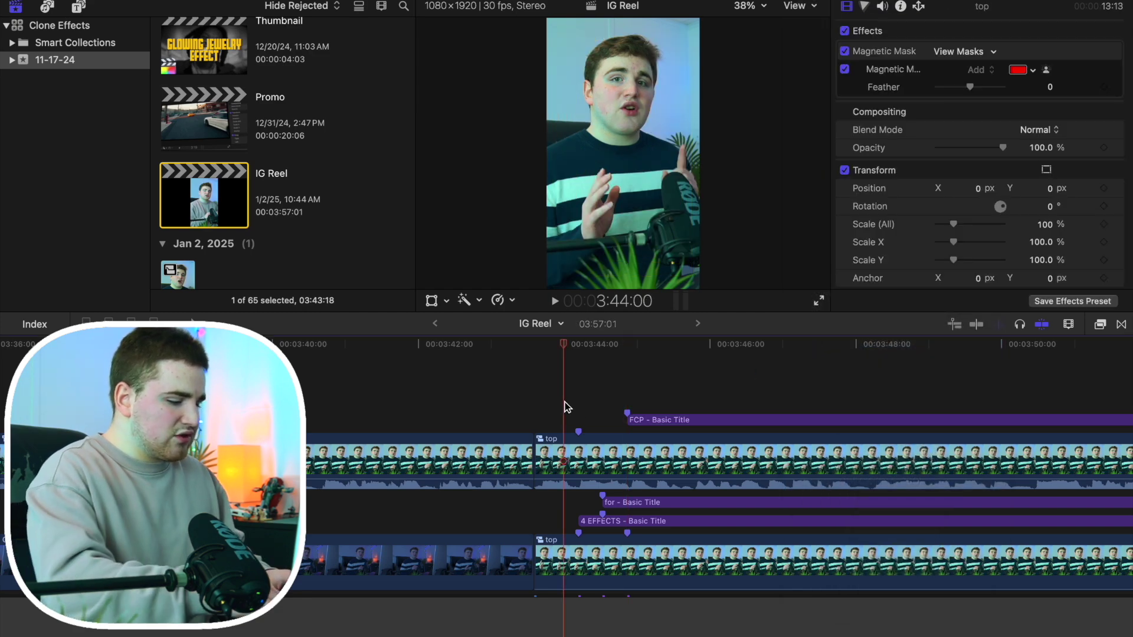
{"action": "key", "text": "super+minus"}
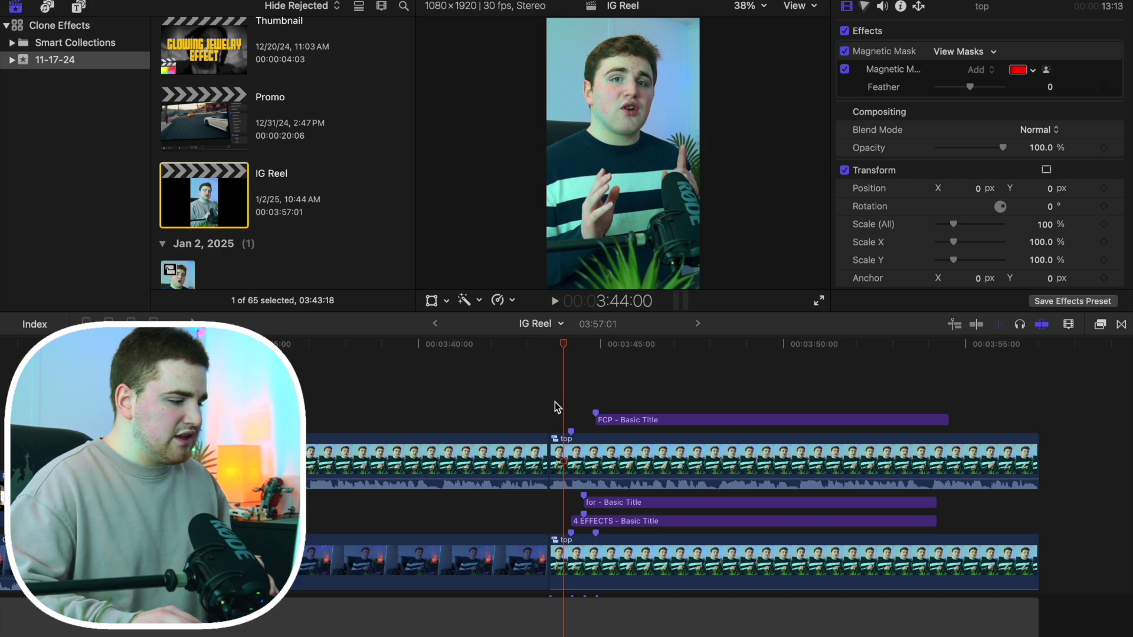
Play back the three titles' entrance, then zoom the timeline in around the playhead
{"action": "left_click", "coordinate": [541, 399]}
{"action": "key", "text": "space"}
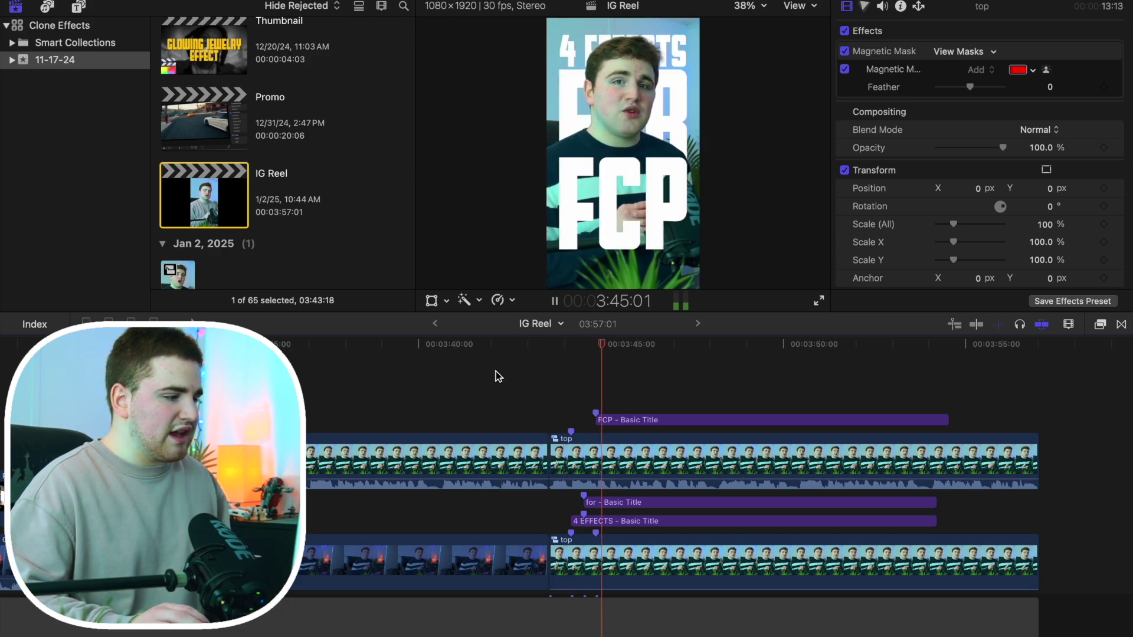
{"action": "left_click", "coordinate": [553, 386]}
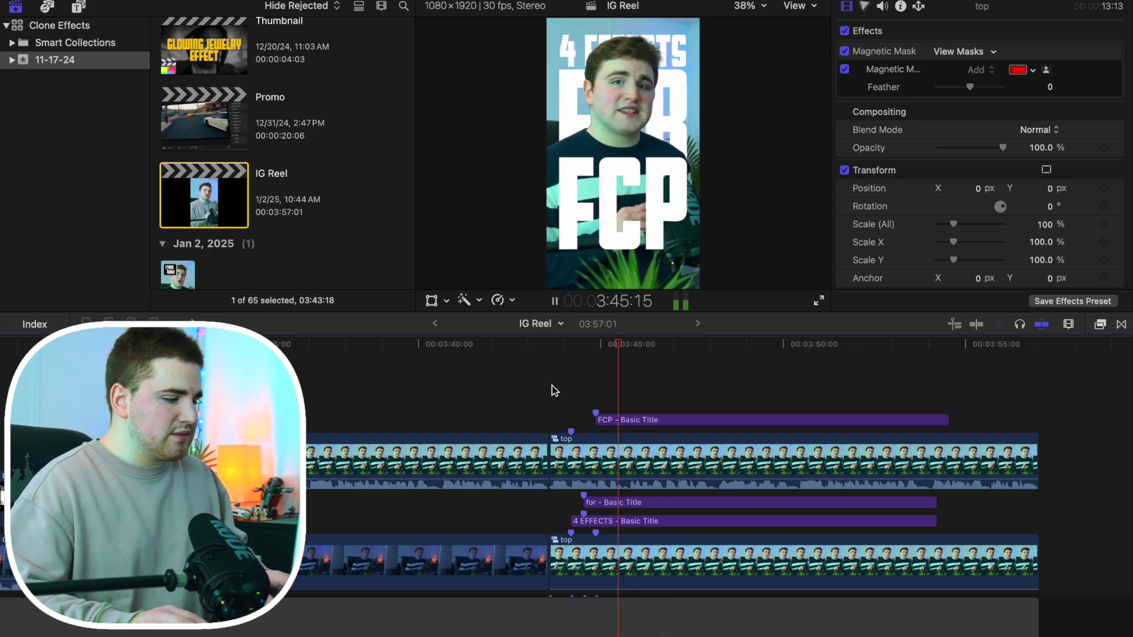
{"action": "key", "text": "space"}
{"action": "key", "text": "super+equal"}
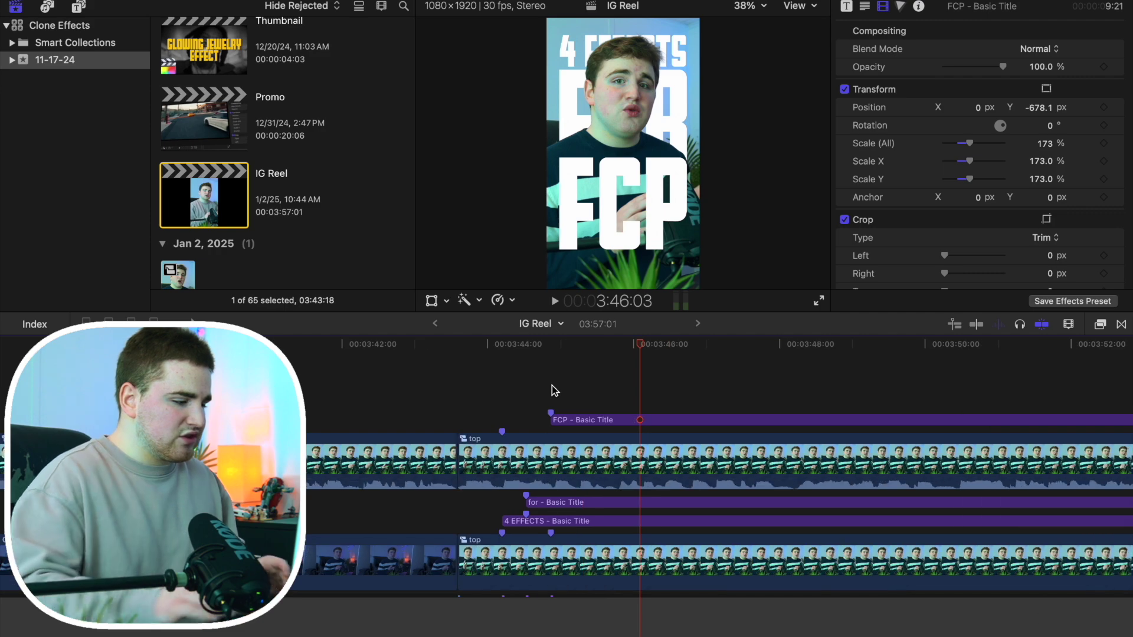
Trim the ends of FOR, FCP (to 3:46:17) and 4 EFFECTS (to 3:47:08) so they finish in turn
{"action": "left_click_drag", "start_coordinate": [642, 343], "coordinate": [637, 343]}
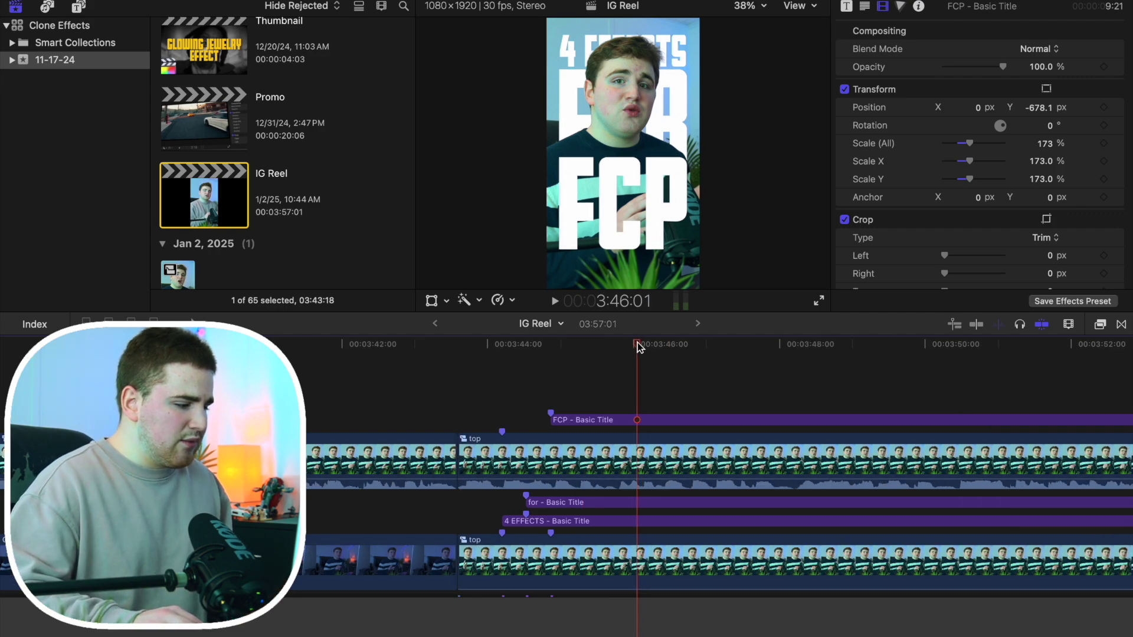
{"action": "left_click", "coordinate": [629, 504]}
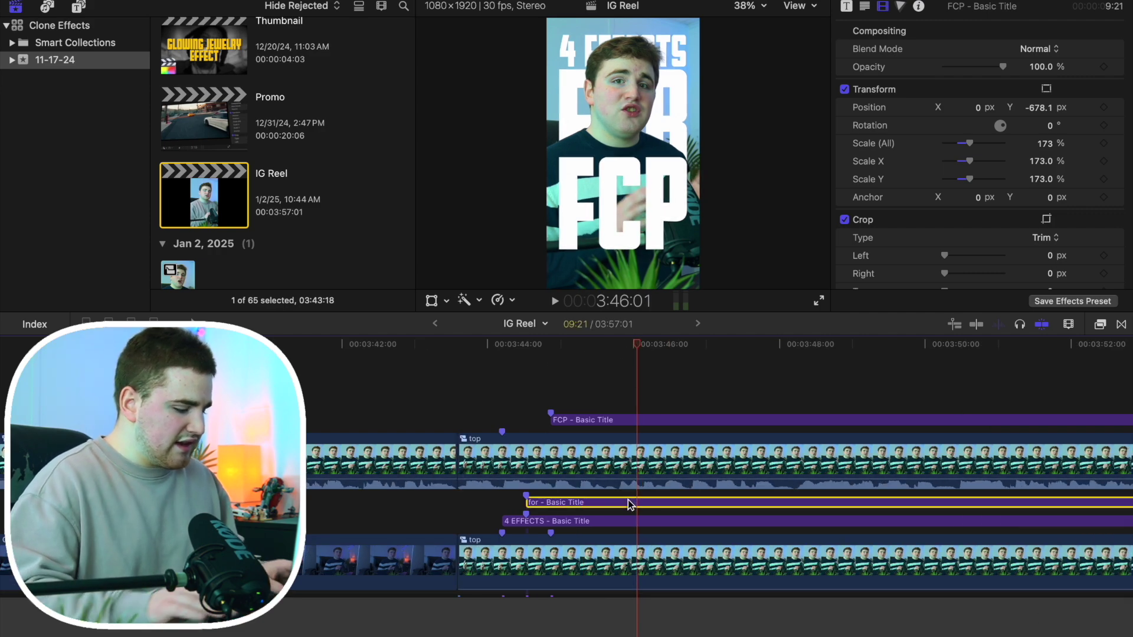
{"action": "key", "text": "alt+bracketright"}
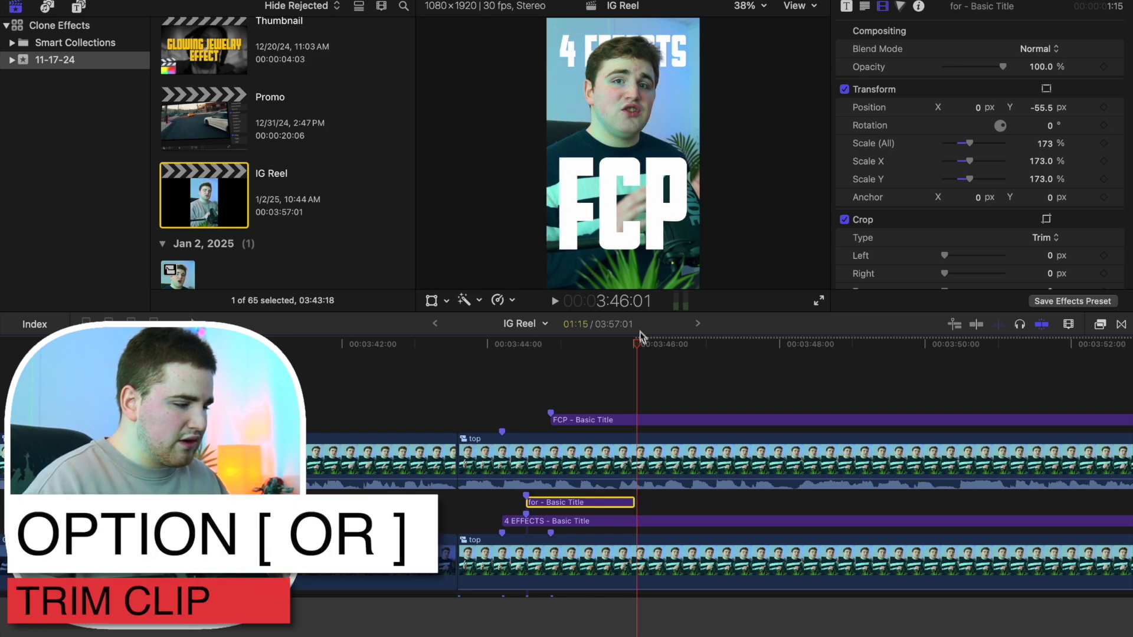
{"action": "left_click_drag", "start_coordinate": [637, 347], "coordinate": [676, 345]}
{"action": "left_click", "coordinate": [676, 420]}
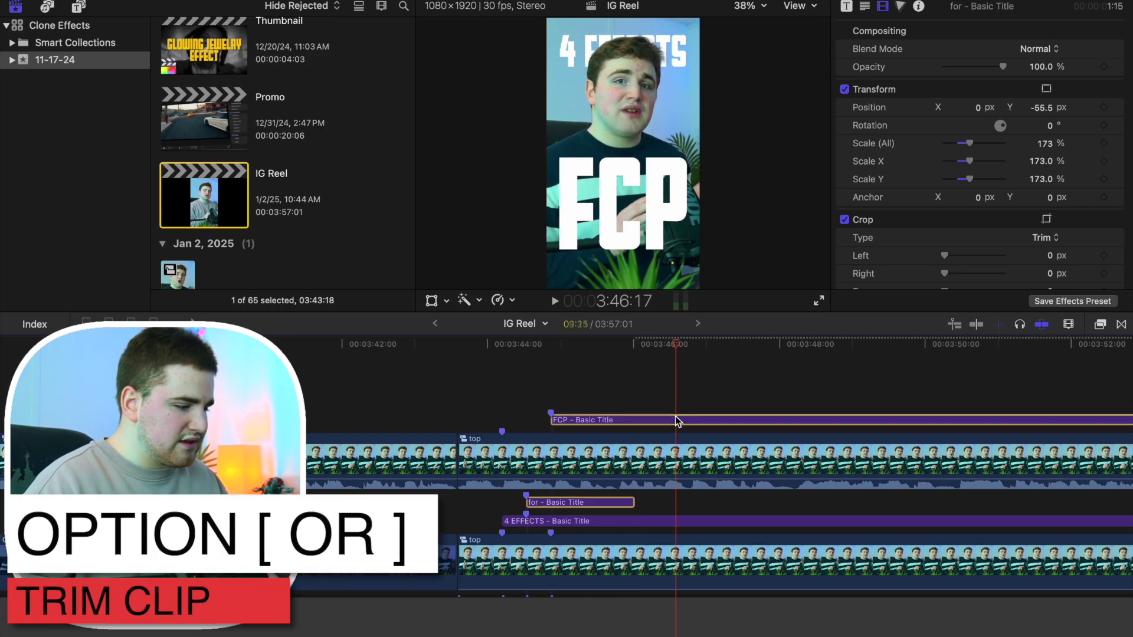
{"action": "key", "text": "alt+bracketright"}
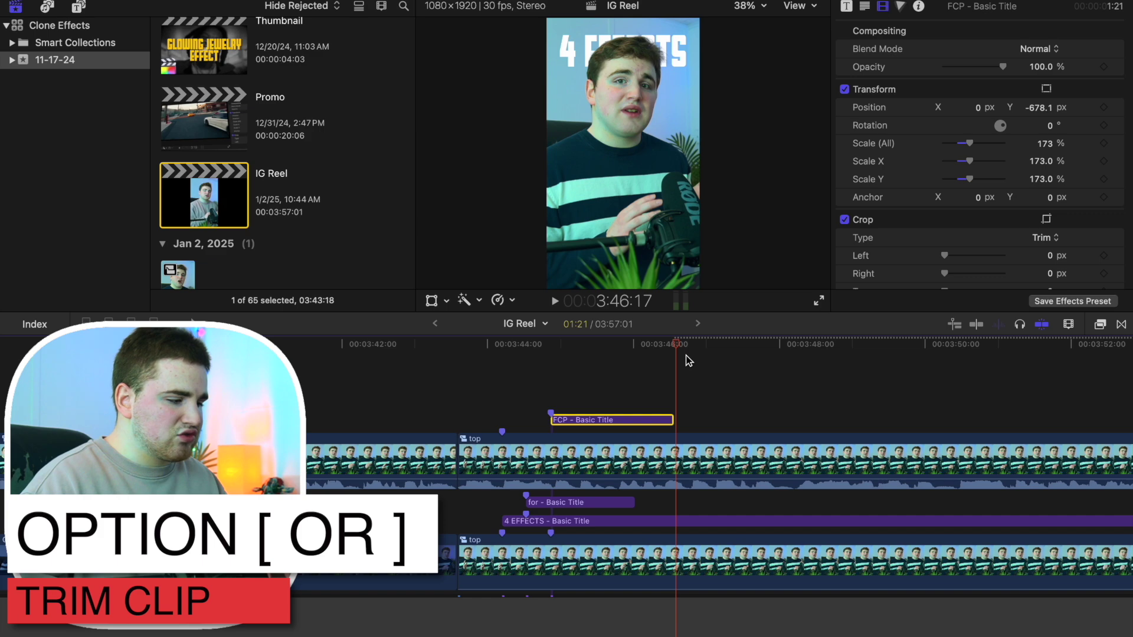
{"action": "left_click_drag", "start_coordinate": [676, 347], "coordinate": [727, 354]}
{"action": "left_click", "coordinate": [724, 522]}
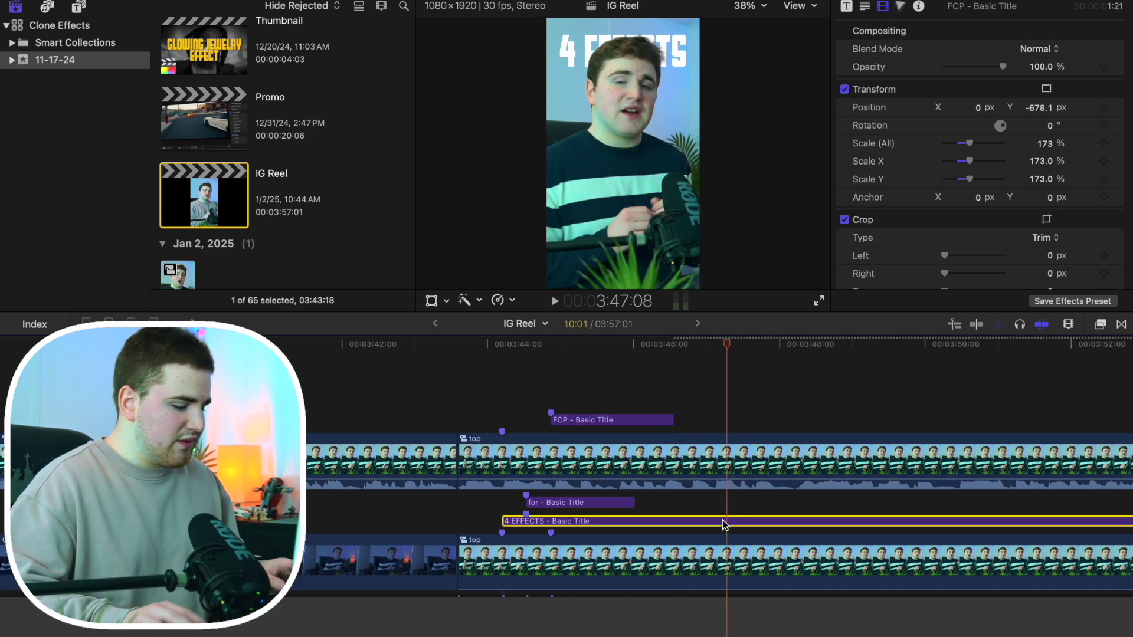
{"action": "key", "text": "alt+bracketright"}
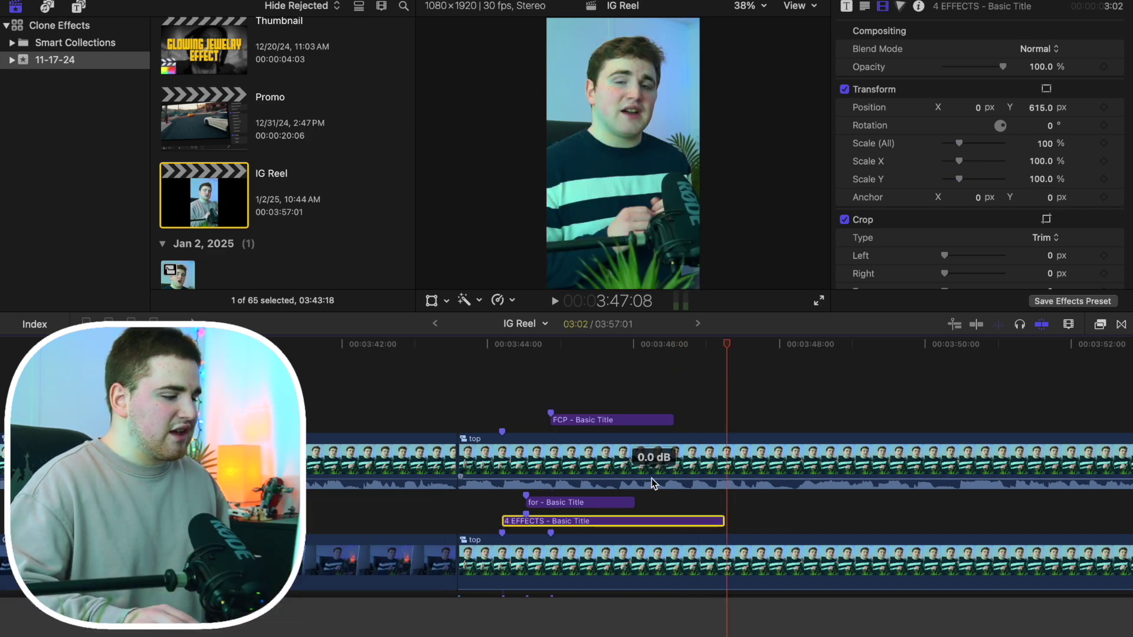
Play back the staggered titles from their start with the timeline zoomed out
{"action": "left_click", "coordinate": [467, 388]}
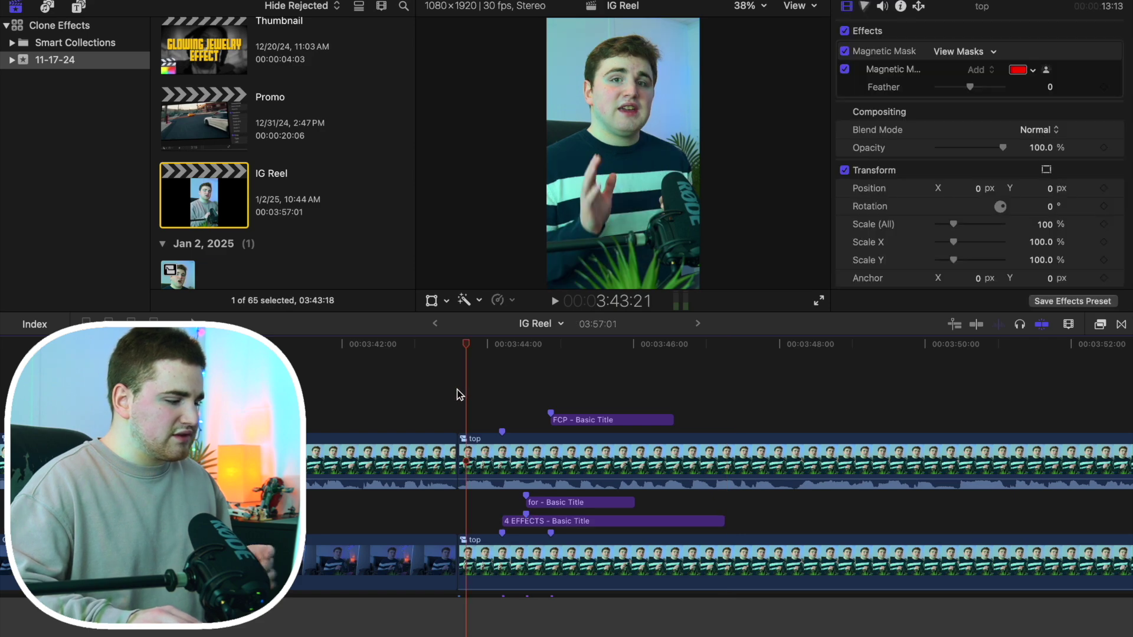
{"action": "left_click", "coordinate": [457, 388]}
{"action": "key", "text": "super+minus"}
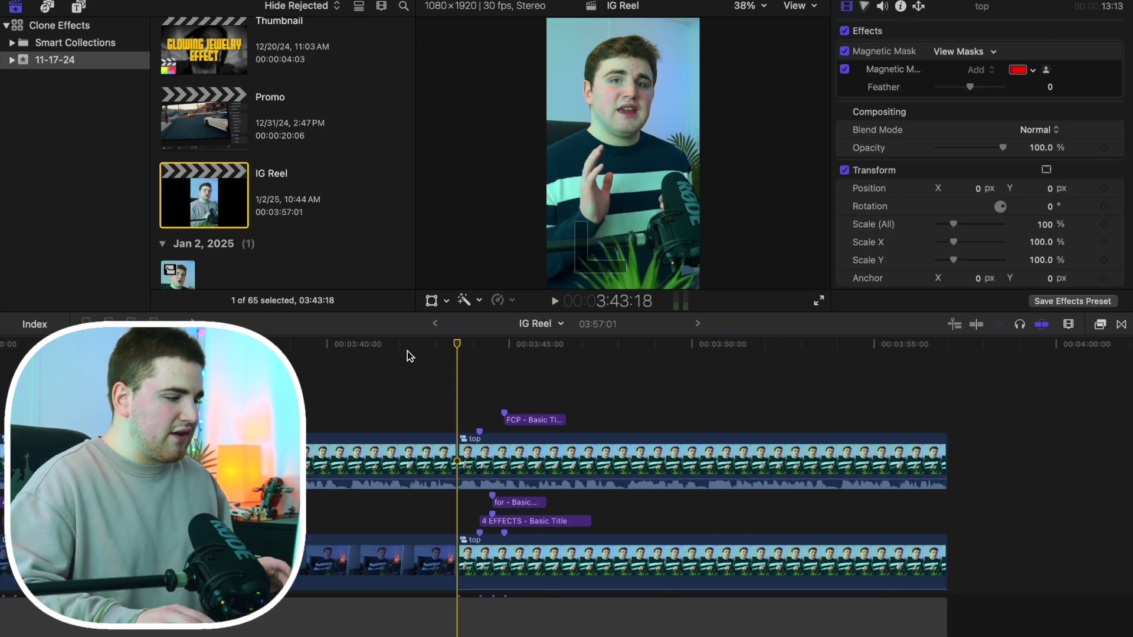
{"action": "key", "text": "space"}
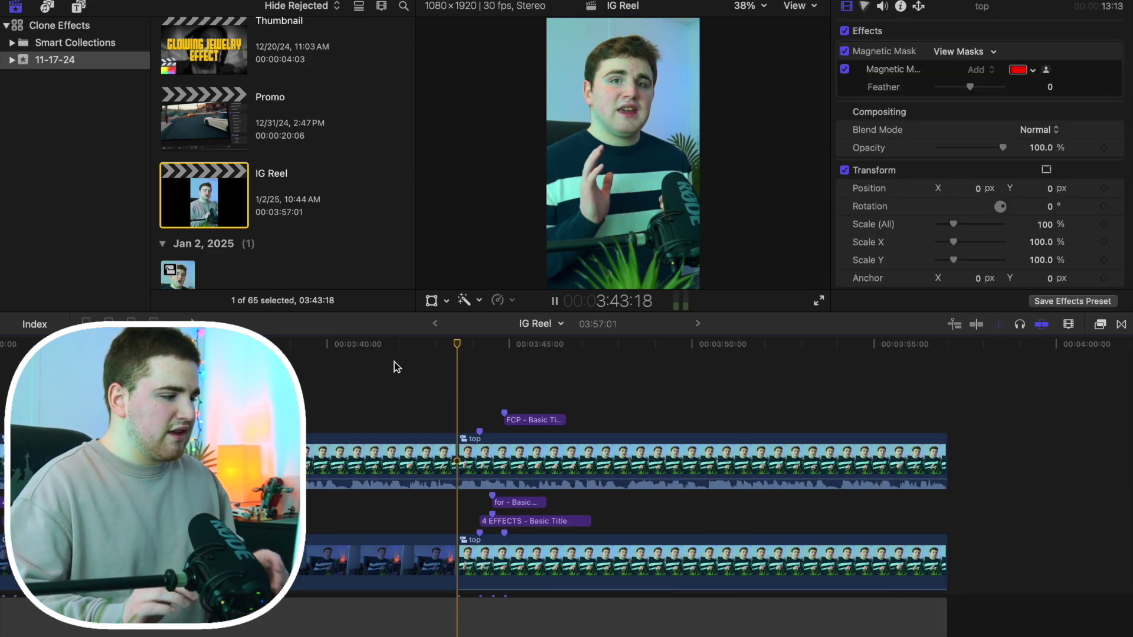